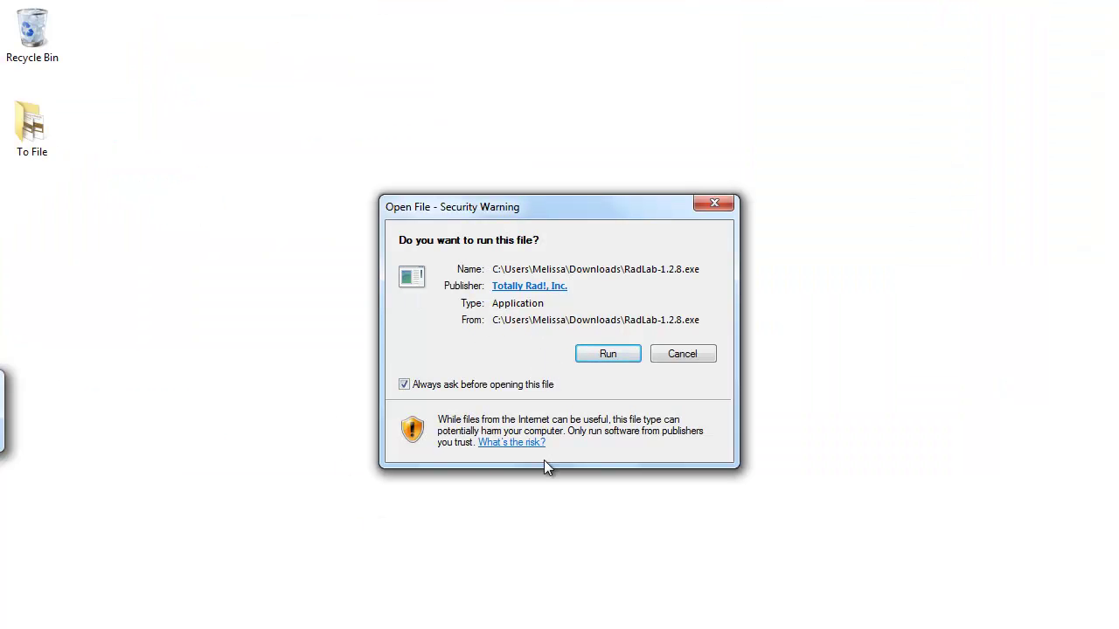
- Run the RadLab installer, accept the licence agreement and start the installation
left_click(612, 356)
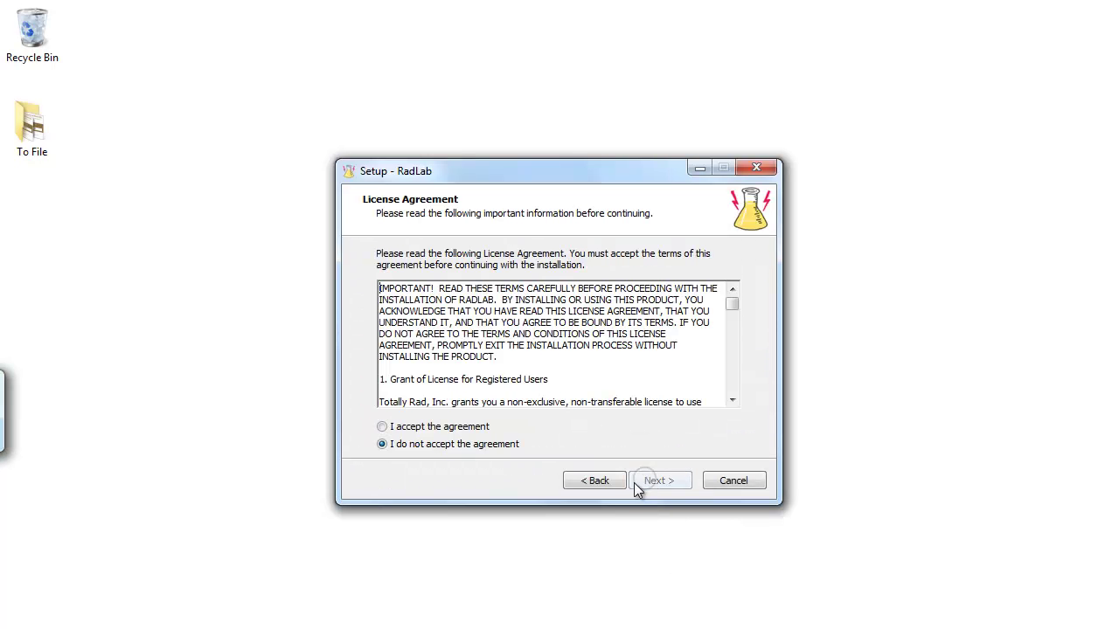
left_click(458, 429)
left_click(647, 482)
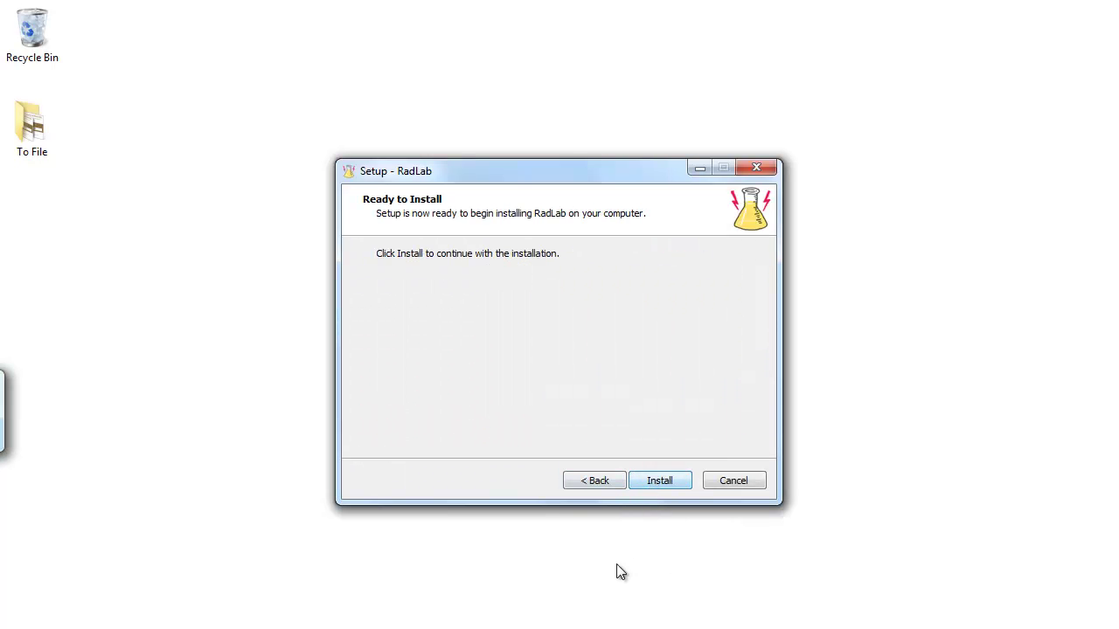
left_click(651, 475)
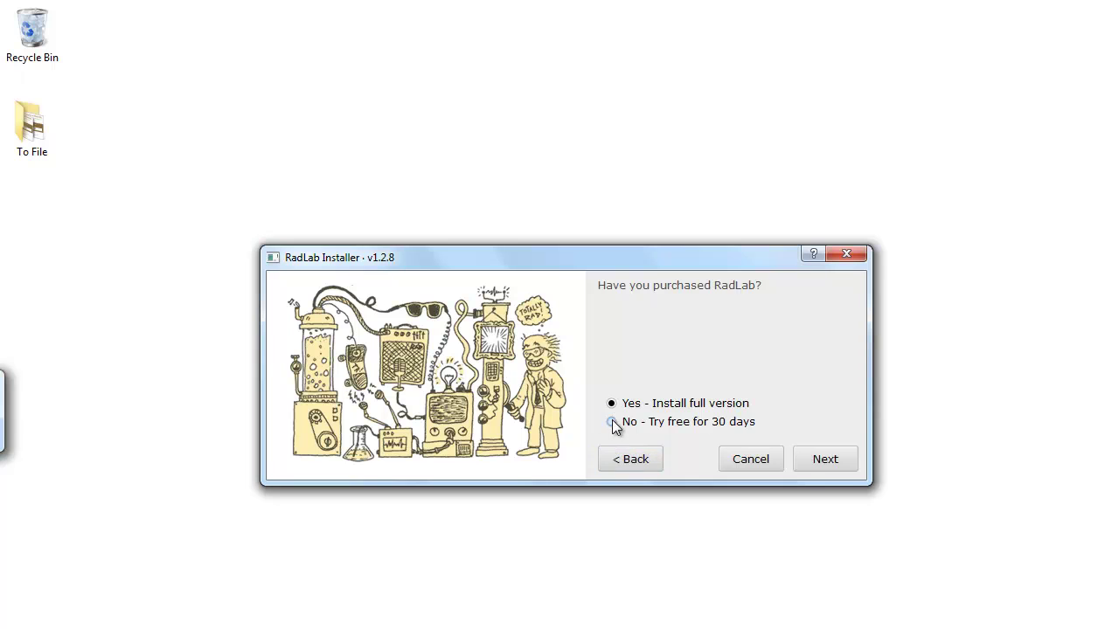
- Install the full version, signing in with the store account e-mail and password
key("Return")
key("Tab")
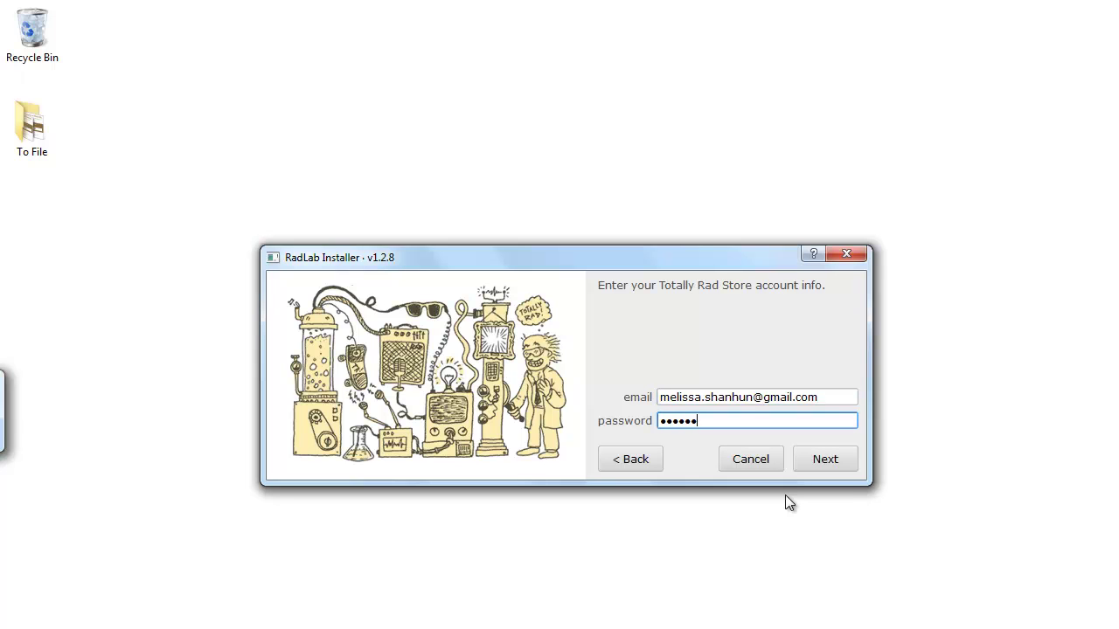
left_click(815, 461)
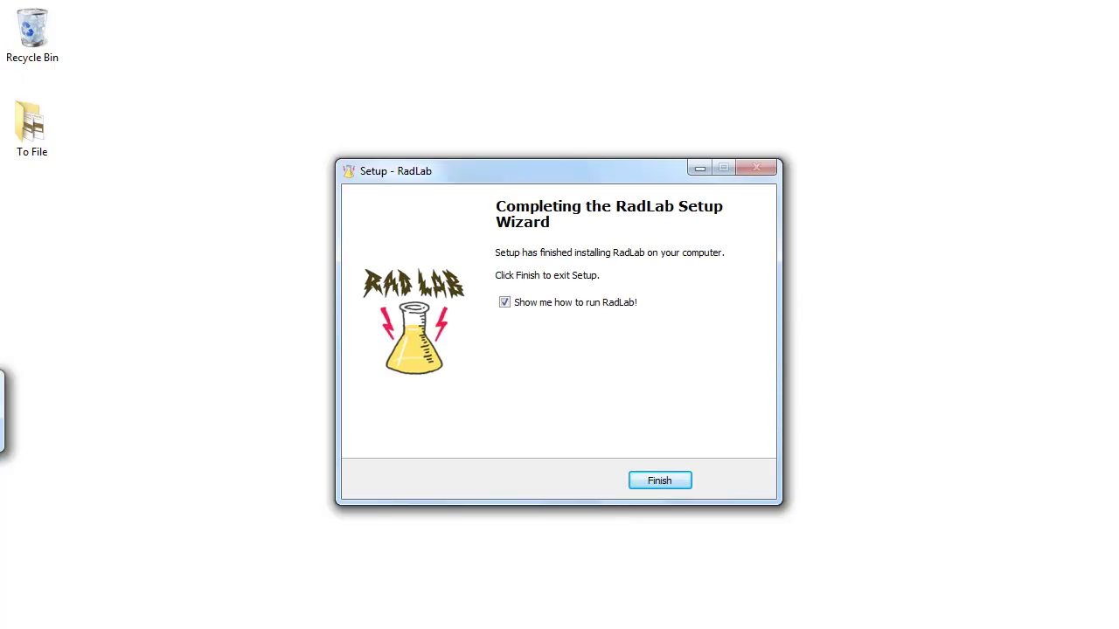
- Finish RadLab setup and dismiss the RadLab launcher introduction in Photoshop Elements
left_click(648, 481)
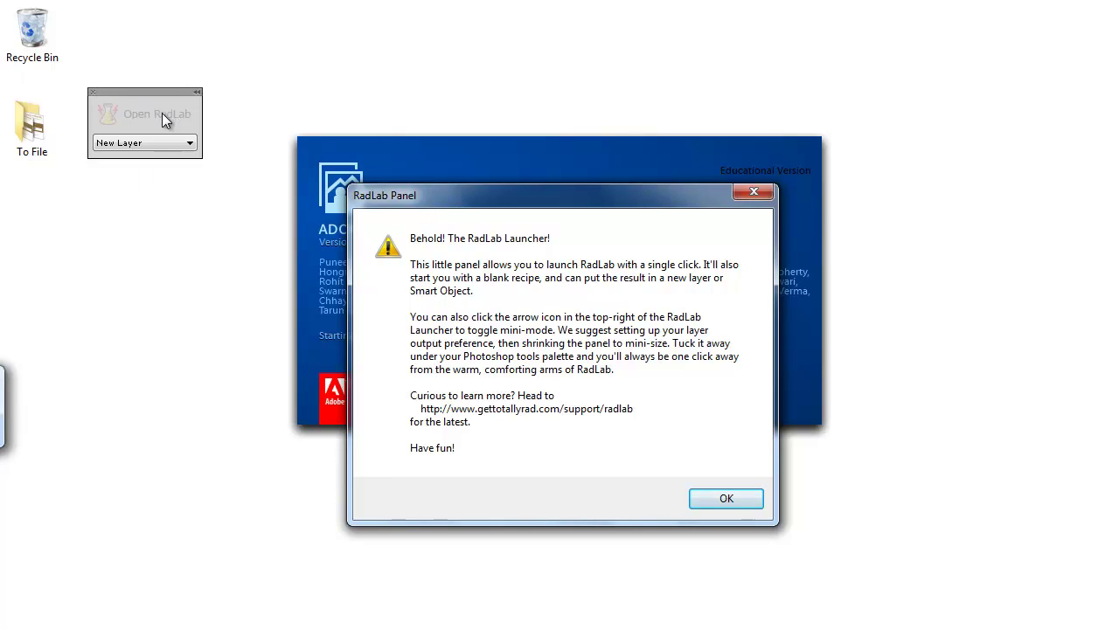
left_click(716, 502)
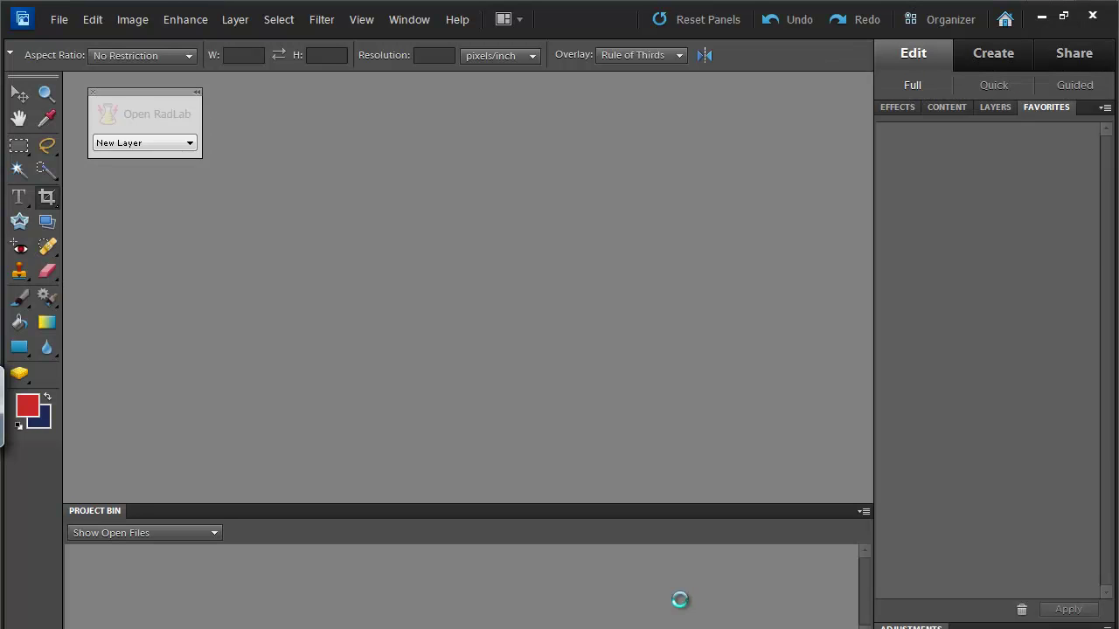
- Open P1100941.JPG from the 110_PANA folder, select the Move tool and show Layers
left_click(59, 19)
left_click(104, 57)
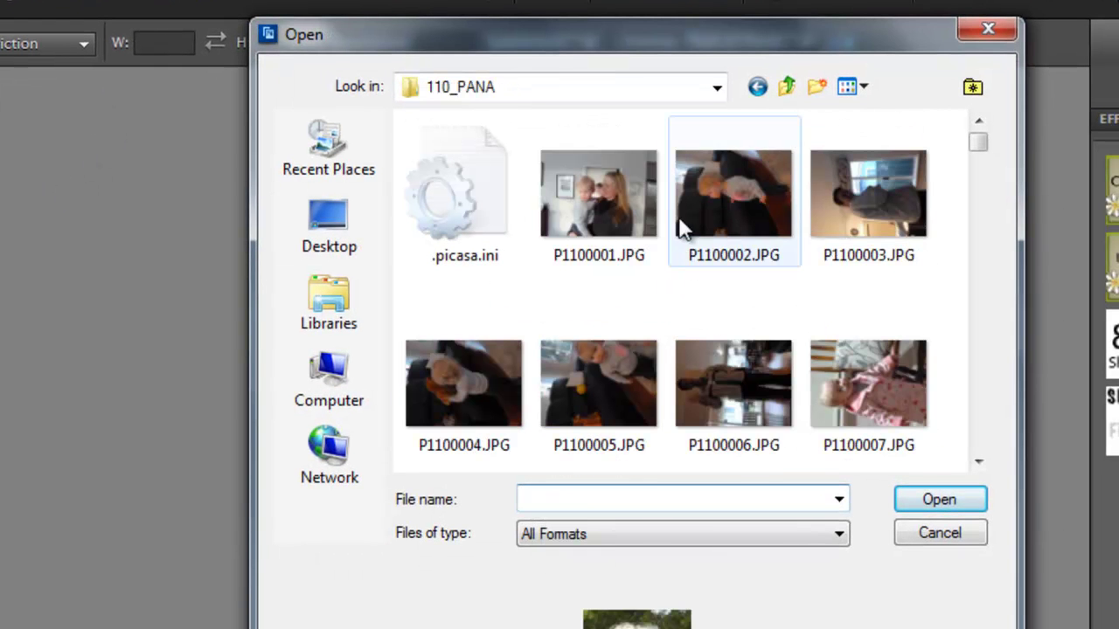
left_click(686, 223)
left_click_drag(975, 145, 985, 339)
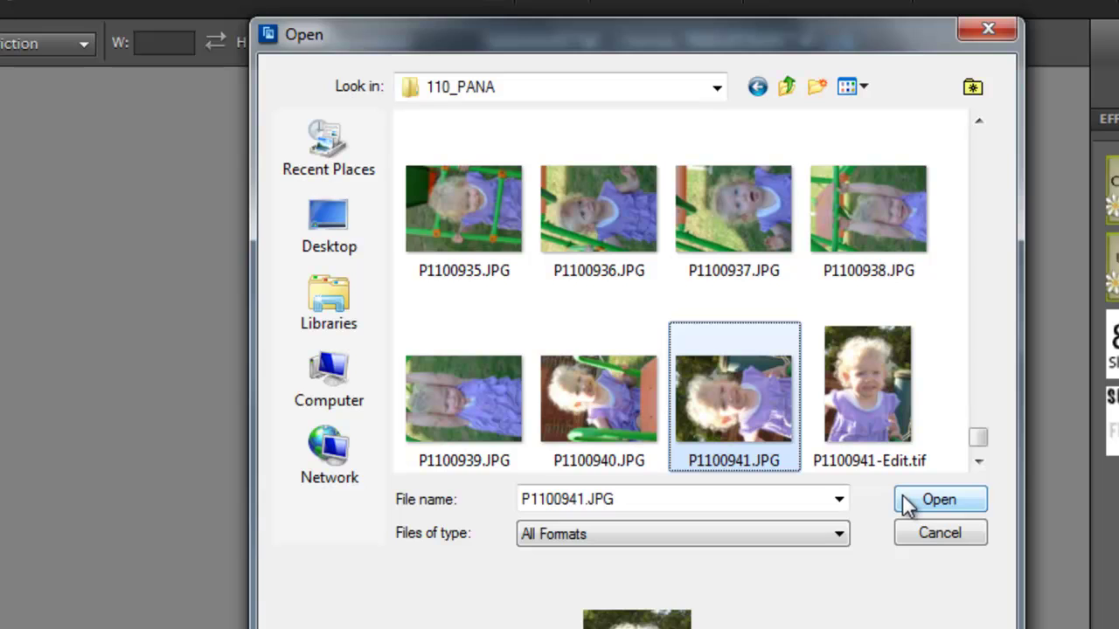
left_click(904, 500)
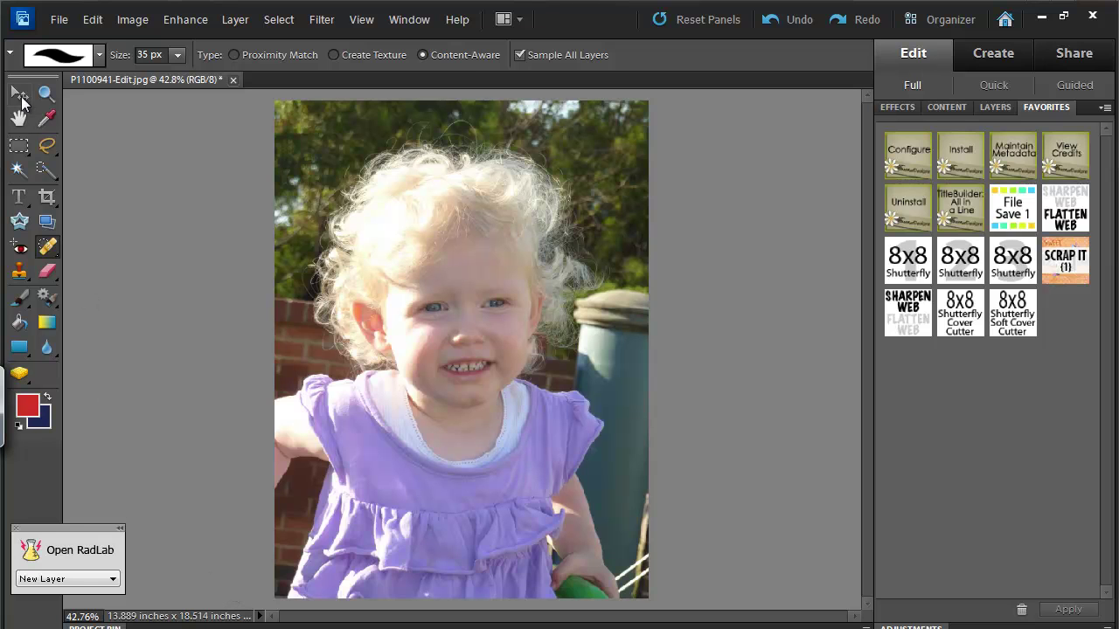
left_click(21, 96)
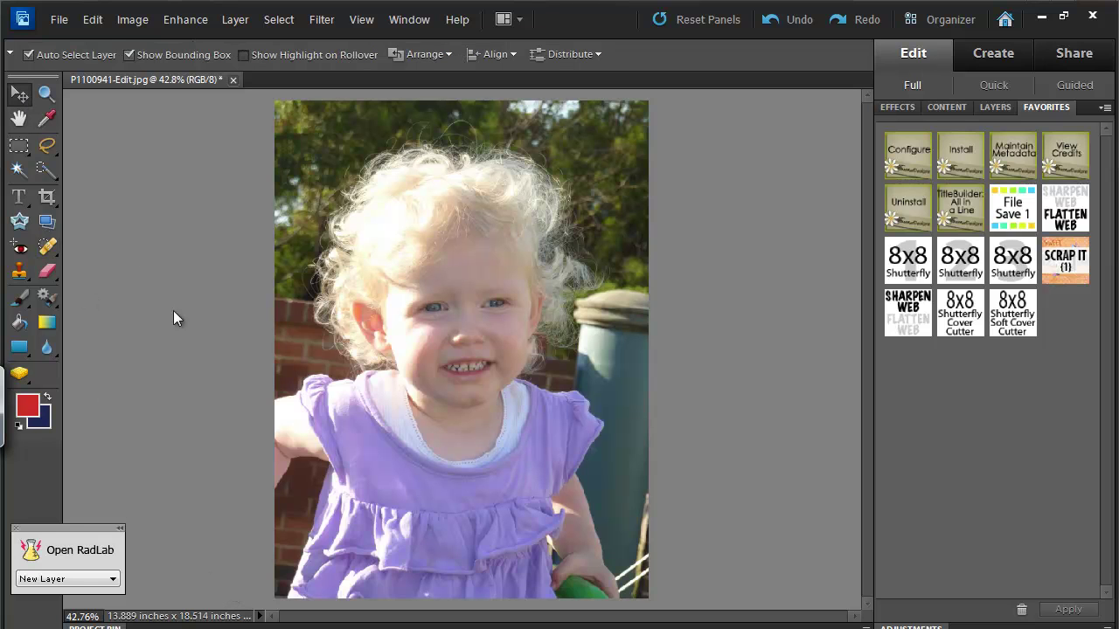
left_click(997, 107)
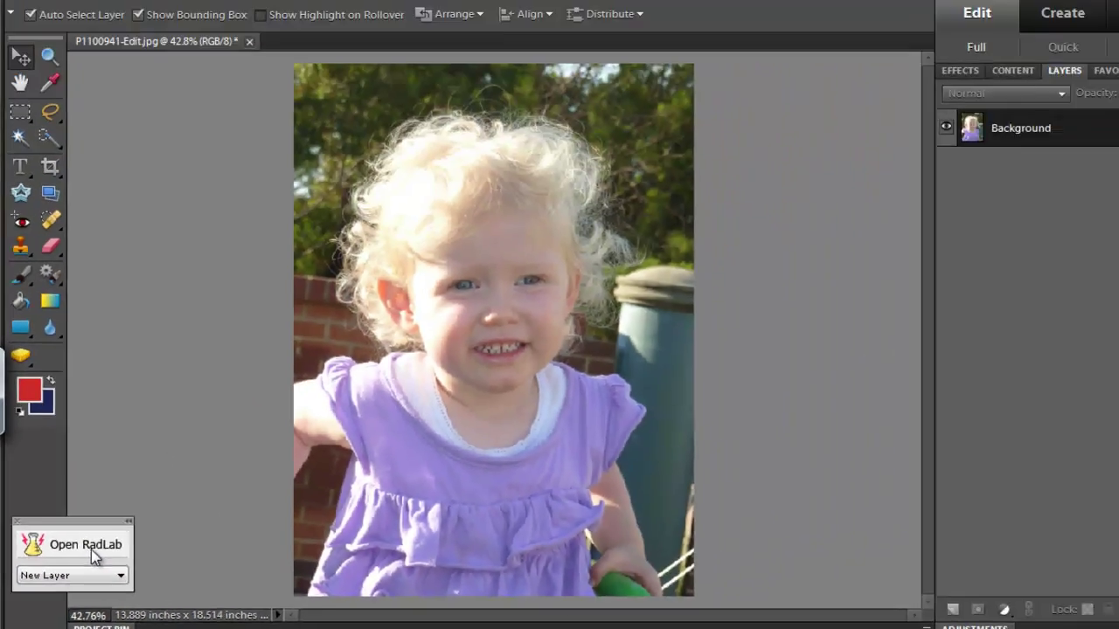
- Launch RadLab on the photo as a new layer and scroll Stylets to Sugar Rush
left_click(94, 556)
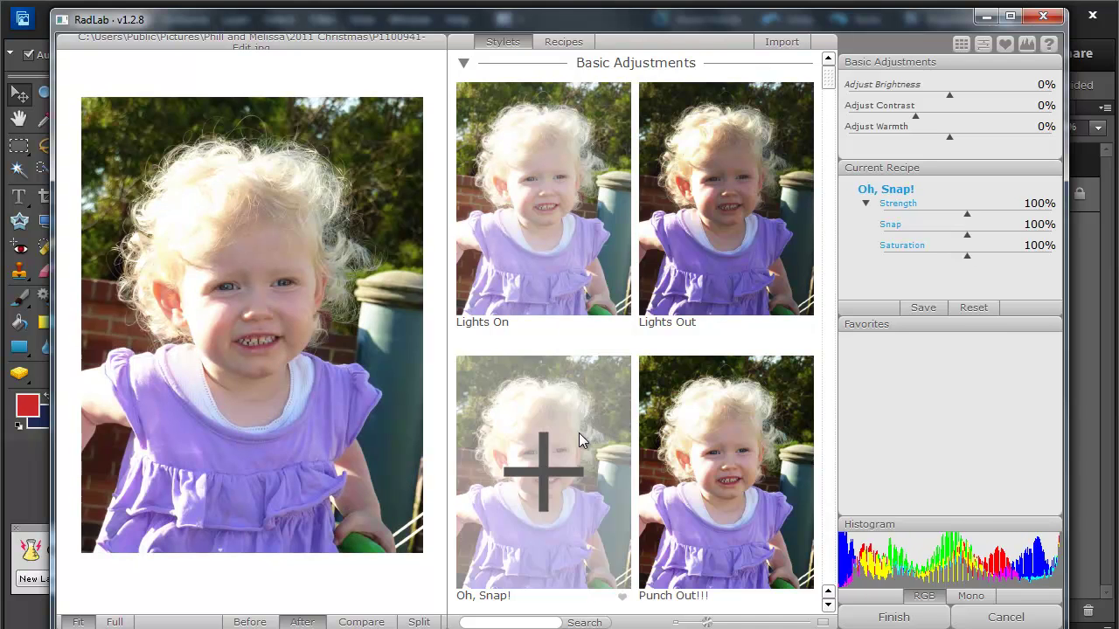
scroll(681, 447, "down", 5)
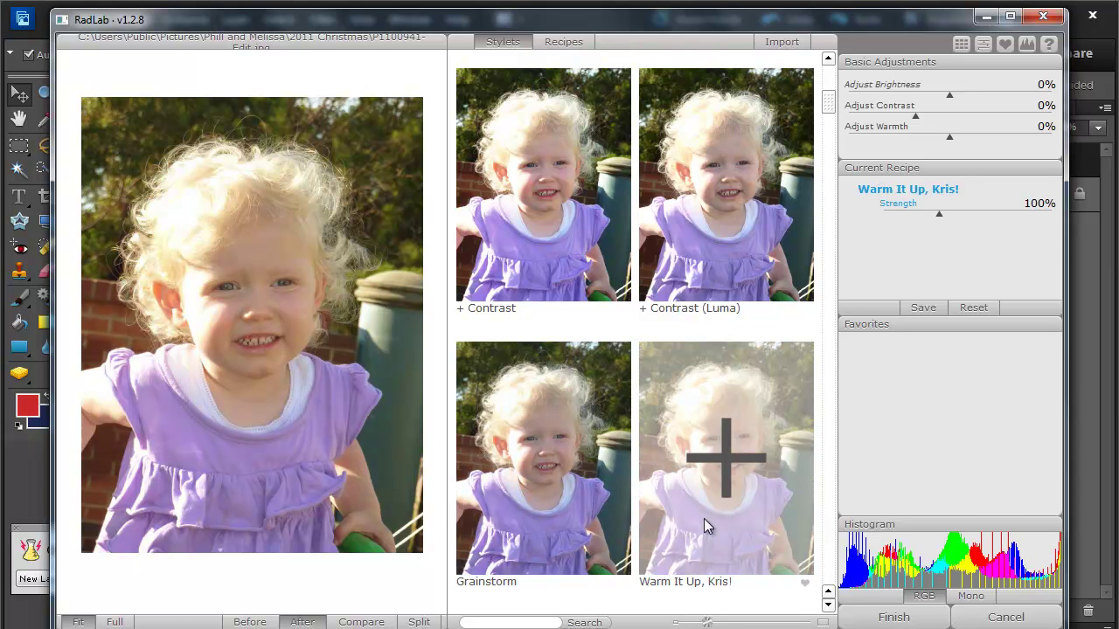
scroll(829, 572, "down", 3)
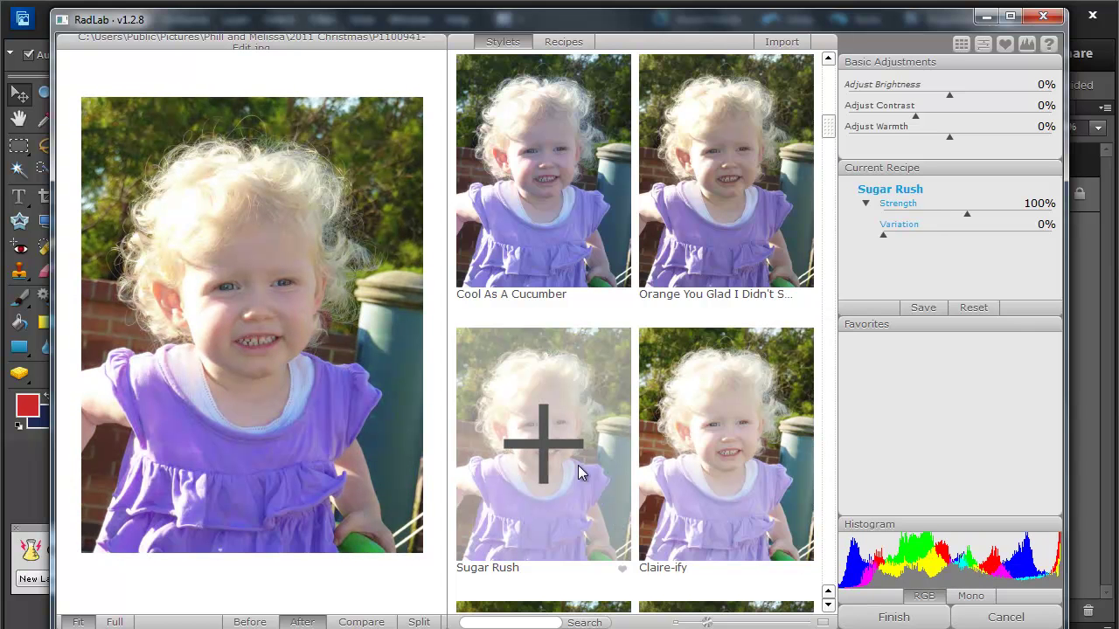
- Stack three Sugar Rush stylets into the current recipe and expand the recipe stack
left_click(544, 445)
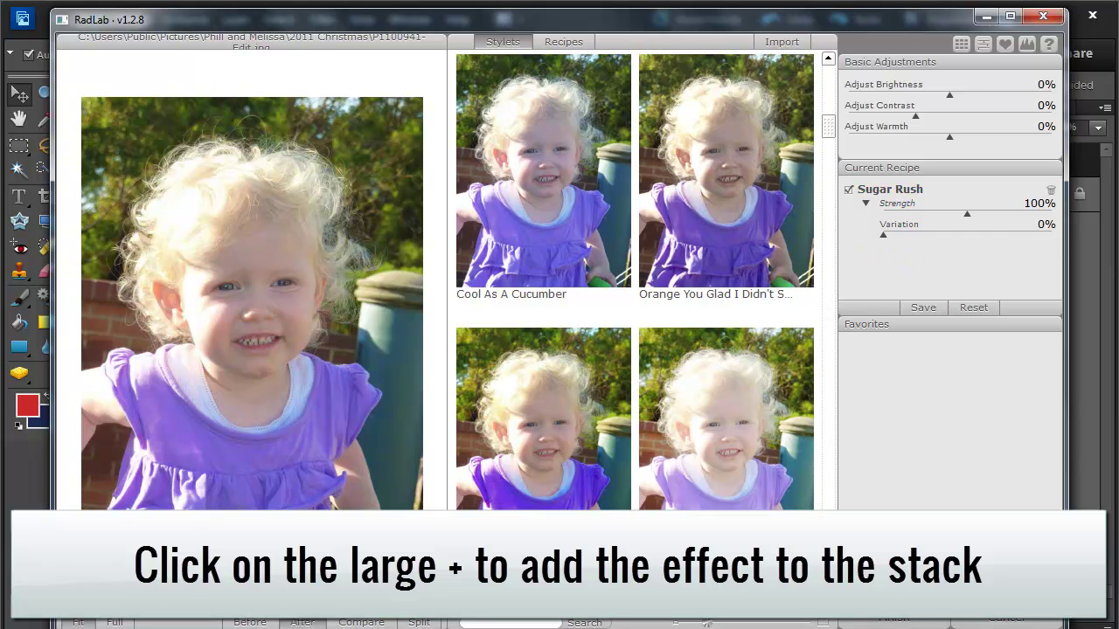
left_click(546, 450)
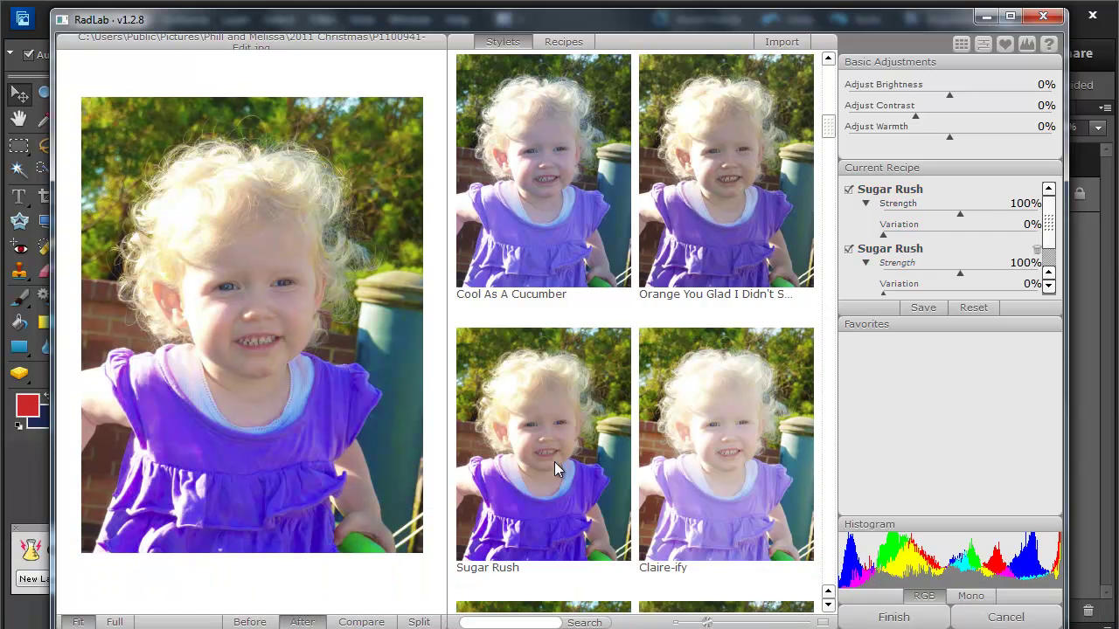
left_click(551, 453)
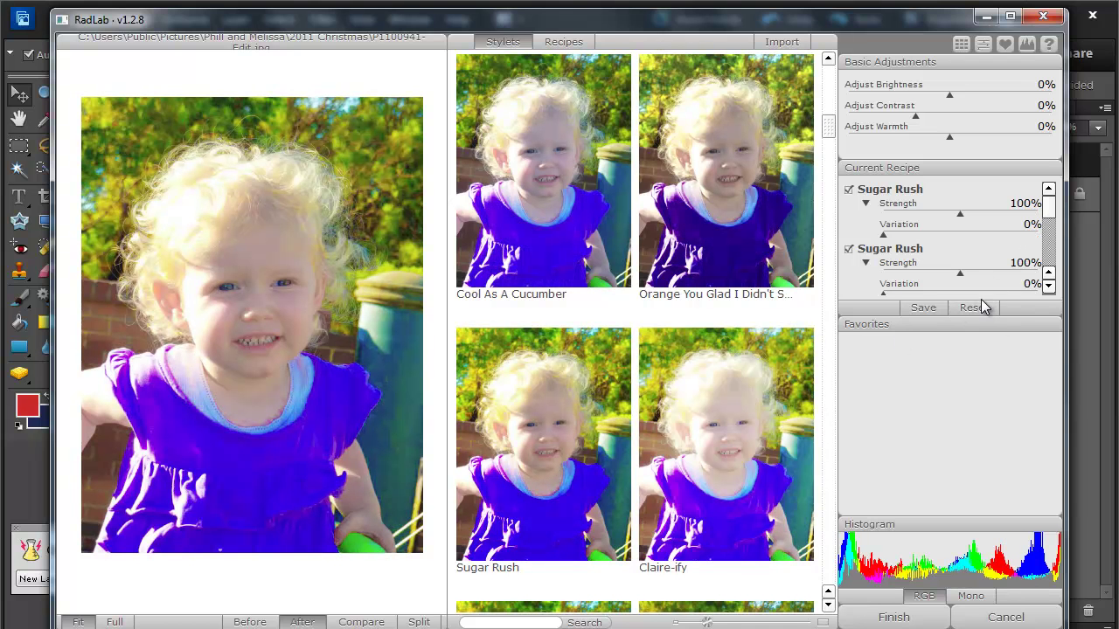
left_click(989, 329)
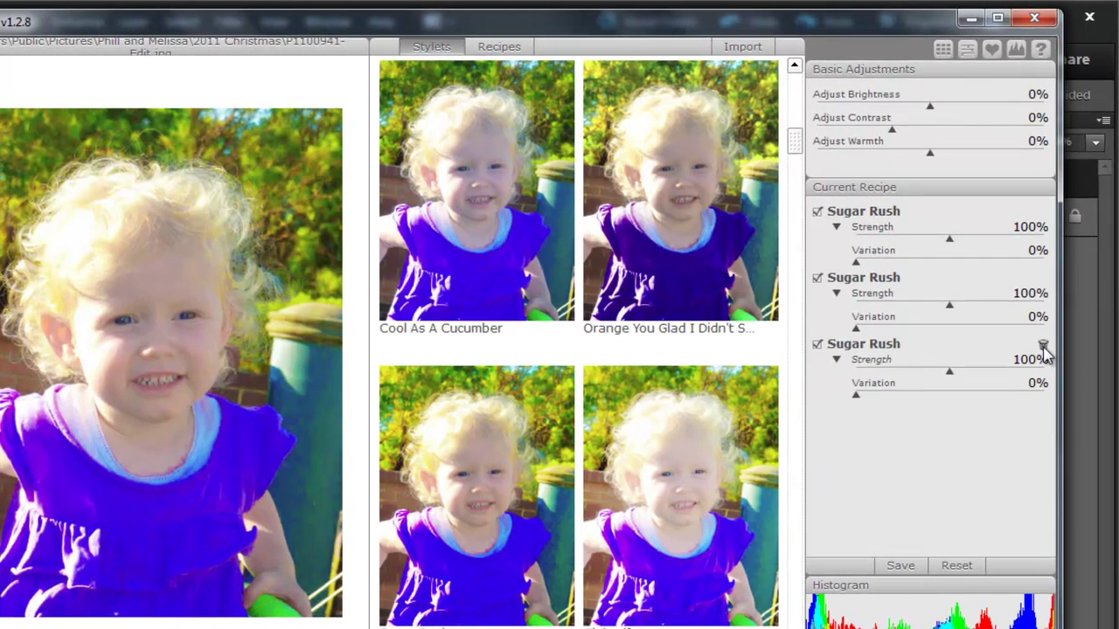
- Remove two Sugar Rush stylets, set the last to 65% strength, 13% variation, then delete it
left_click(1044, 348)
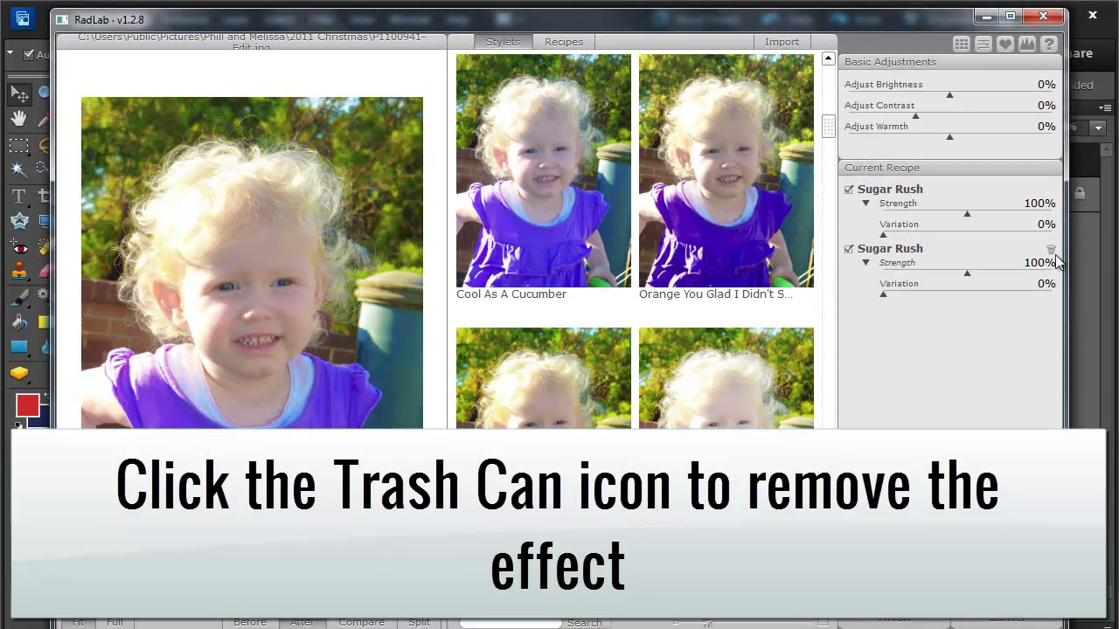
left_click(1043, 277)
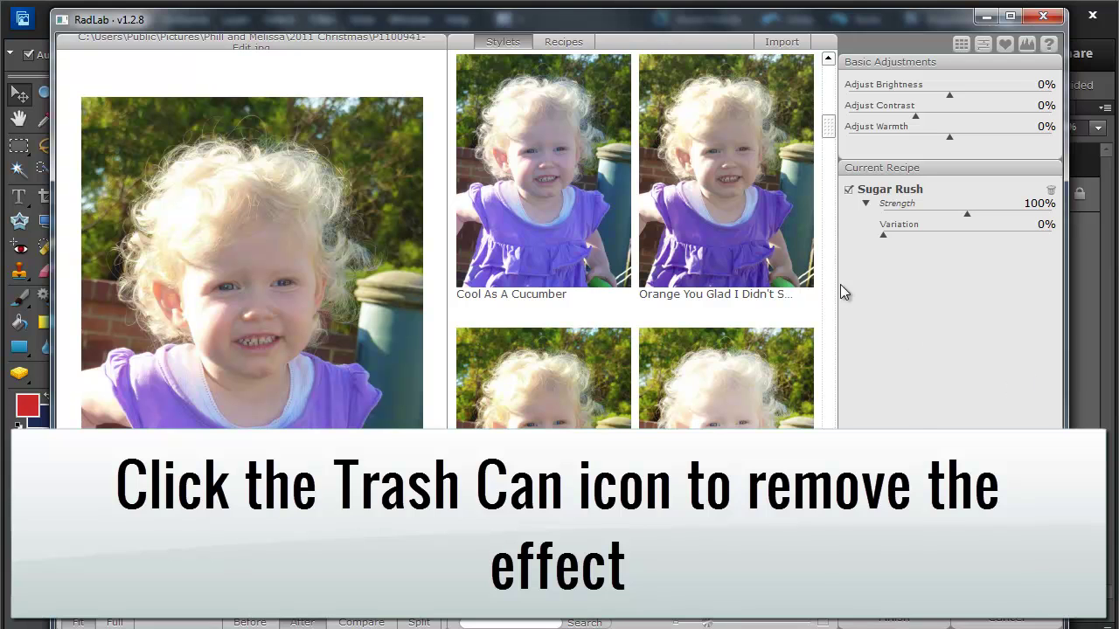
scroll(828, 318, "down", 5)
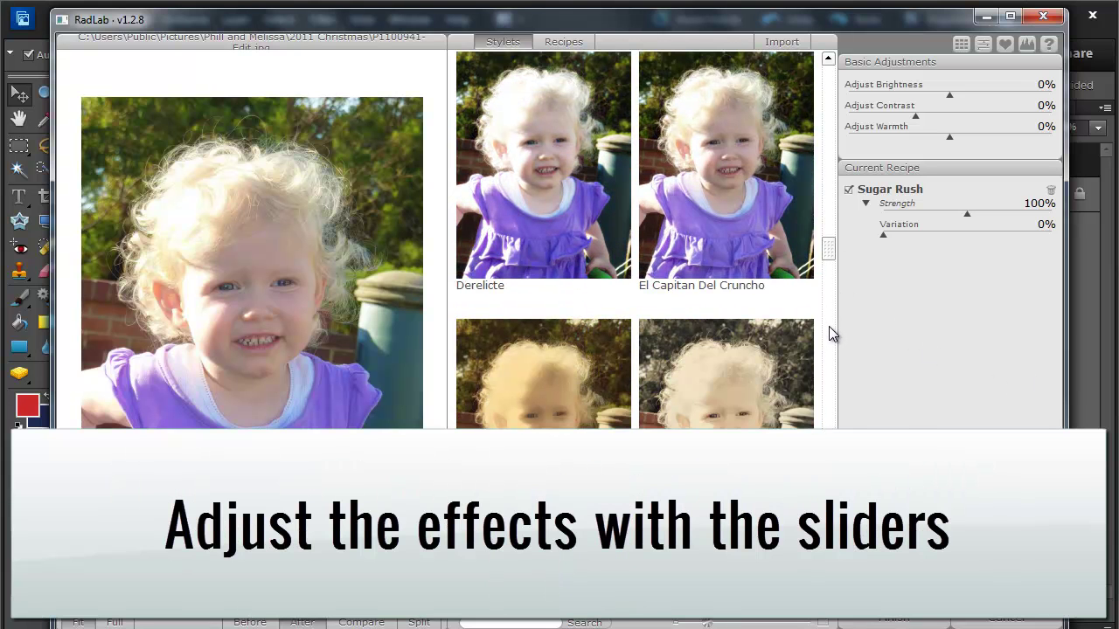
scroll(829, 327, "down", 4)
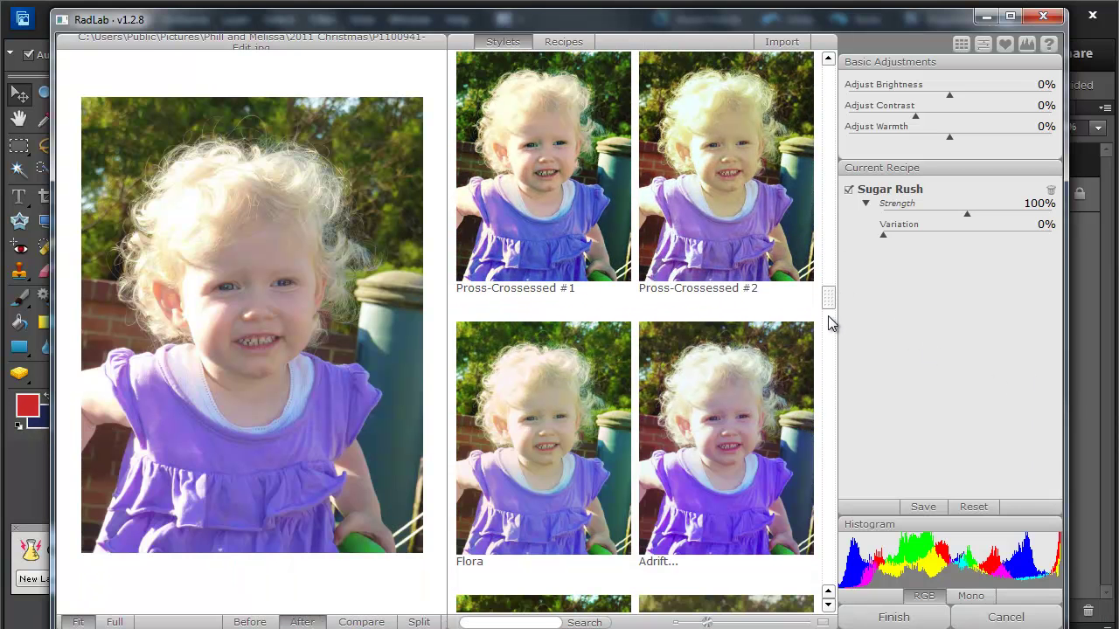
left_click_drag(967, 214, 937, 214)
left_click_drag(883, 234, 905, 233)
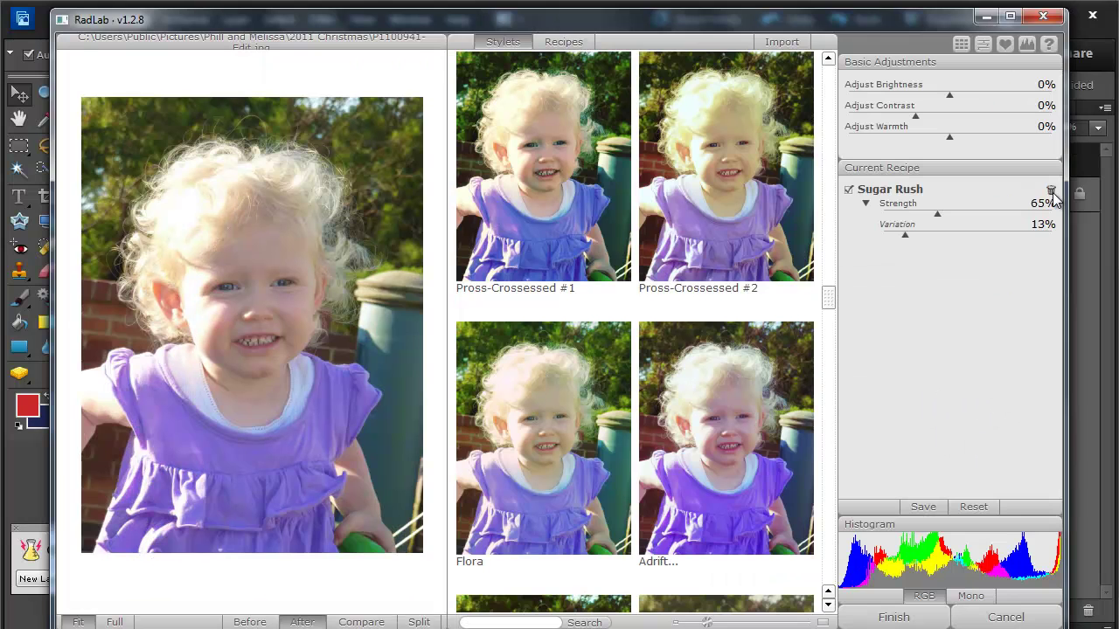
left_click(1010, 305)
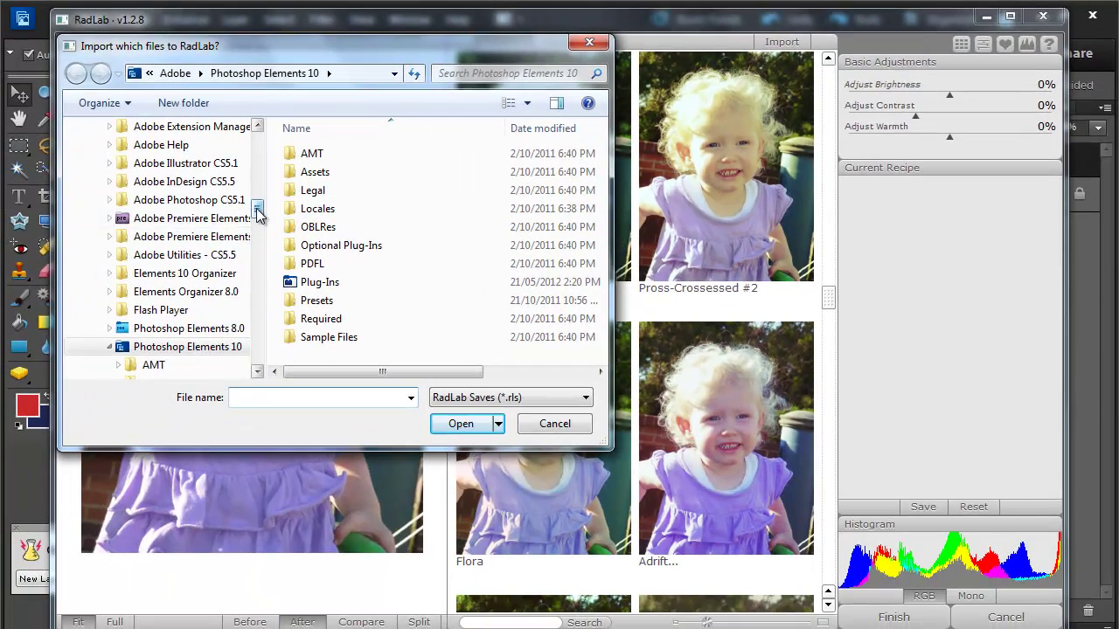
- Import the joy.rls recipe file from the Downloads folder
left_click_drag(257, 210, 257, 140)
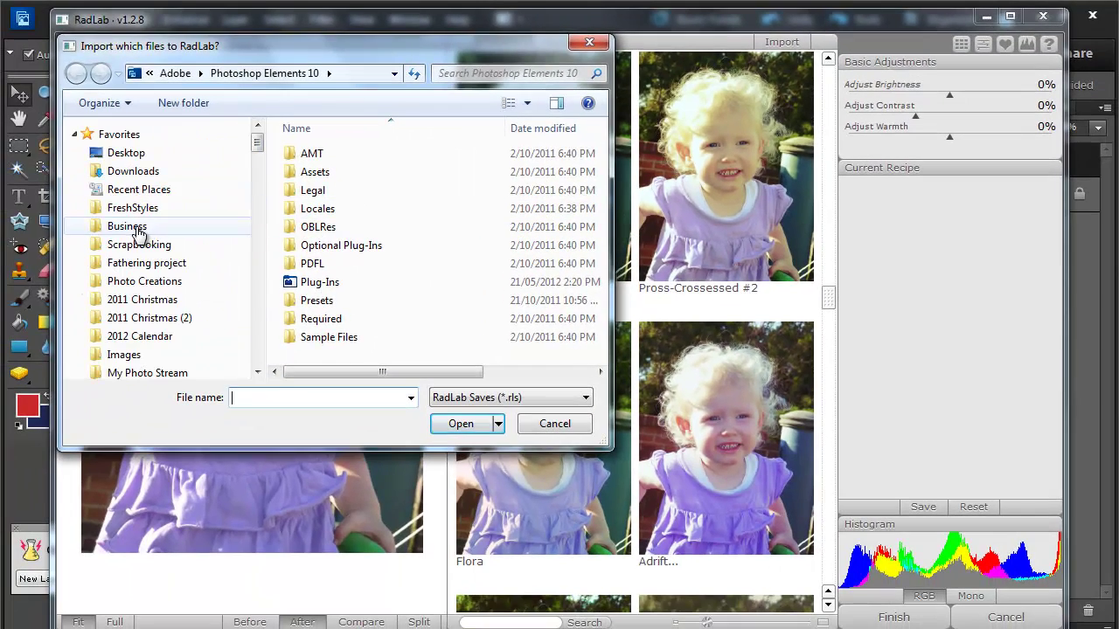
left_click(133, 170)
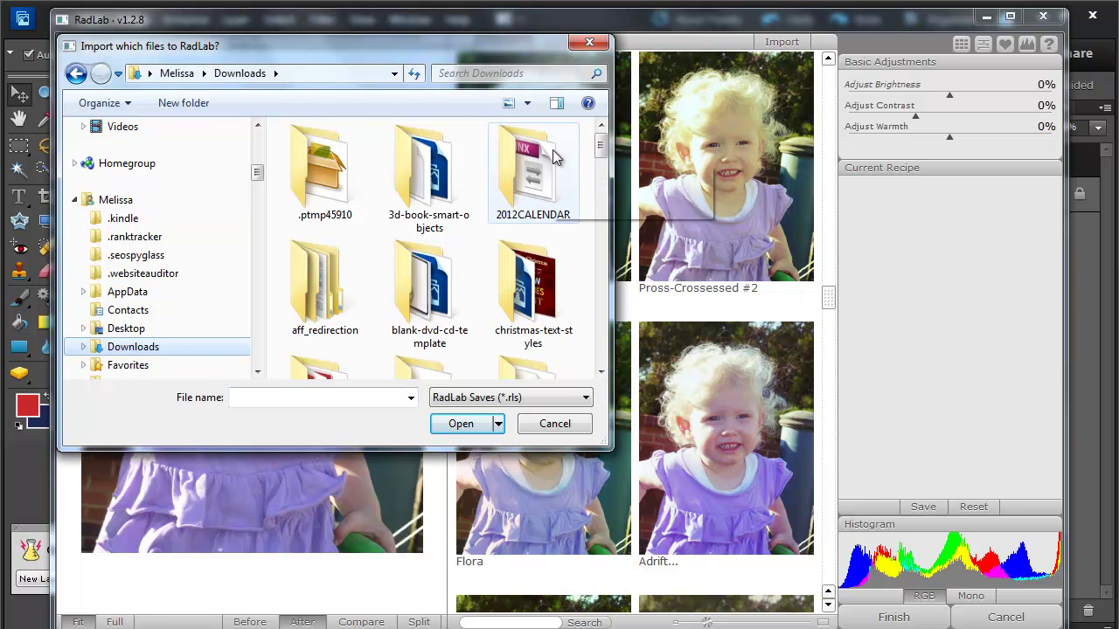
scroll(545, 210, "down", 10)
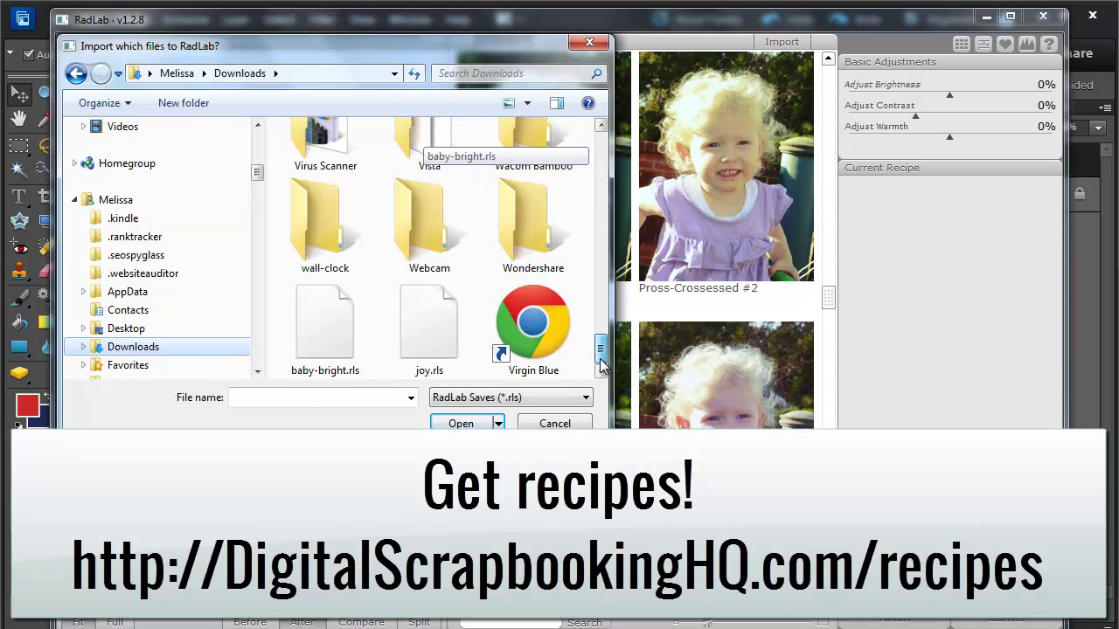
left_click(420, 328)
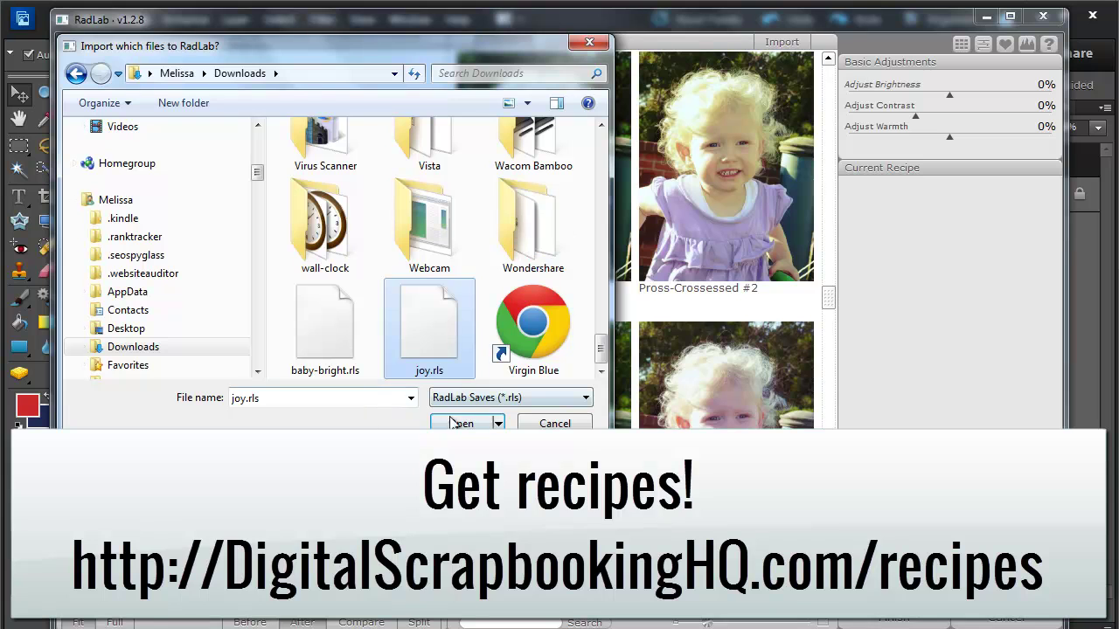
left_click(459, 426)
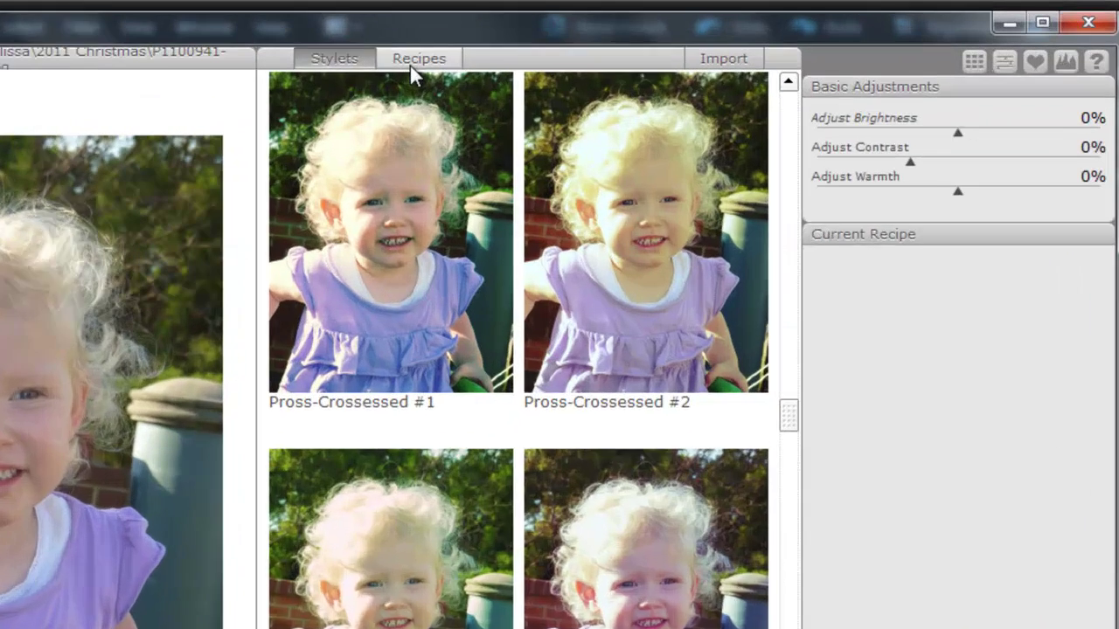
- Apply the joy recipe from the Recipes list, stacking Lights On 60%, Fuzzy Navel 75% and more
left_click(563, 42)
left_click(550, 445)
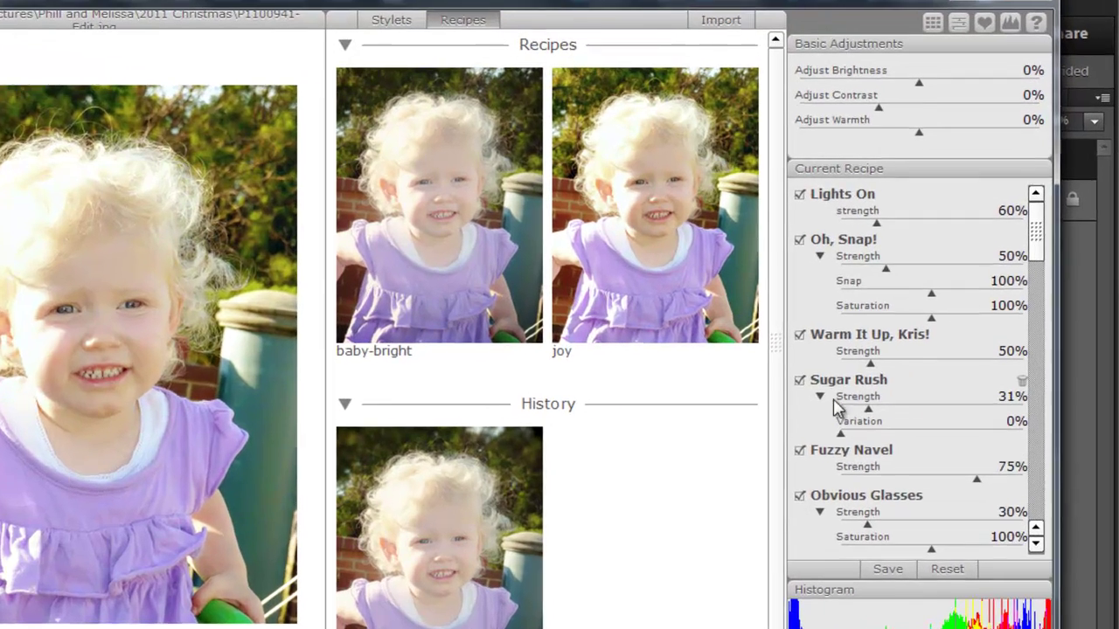
scroll(891, 334, "down", 1)
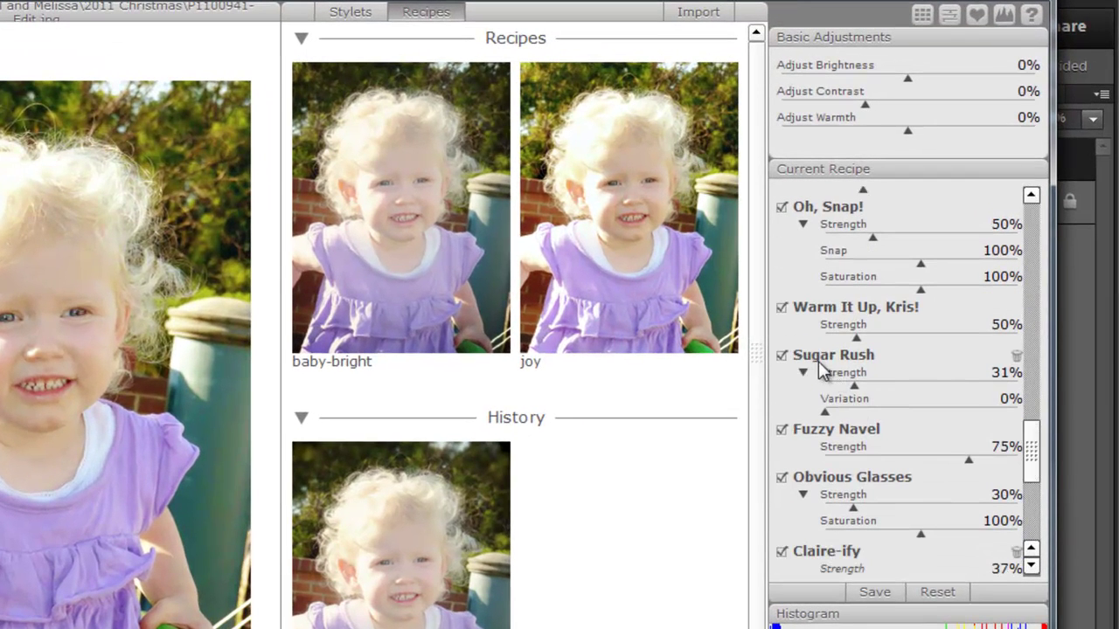
left_click_drag(1032, 485, 1019, 232)
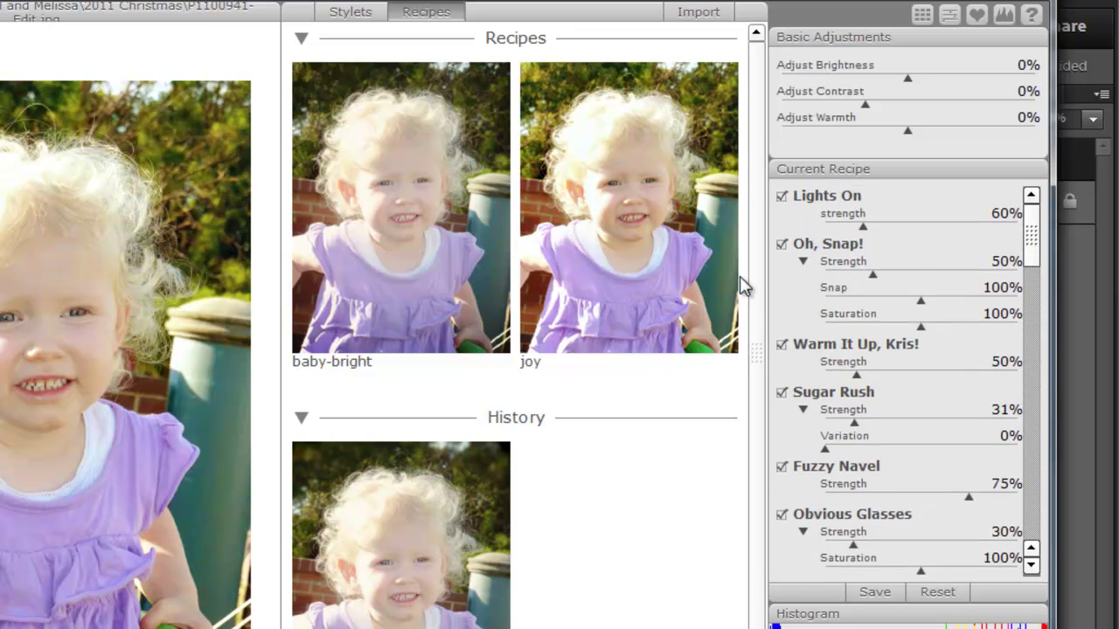
left_click(612, 341)
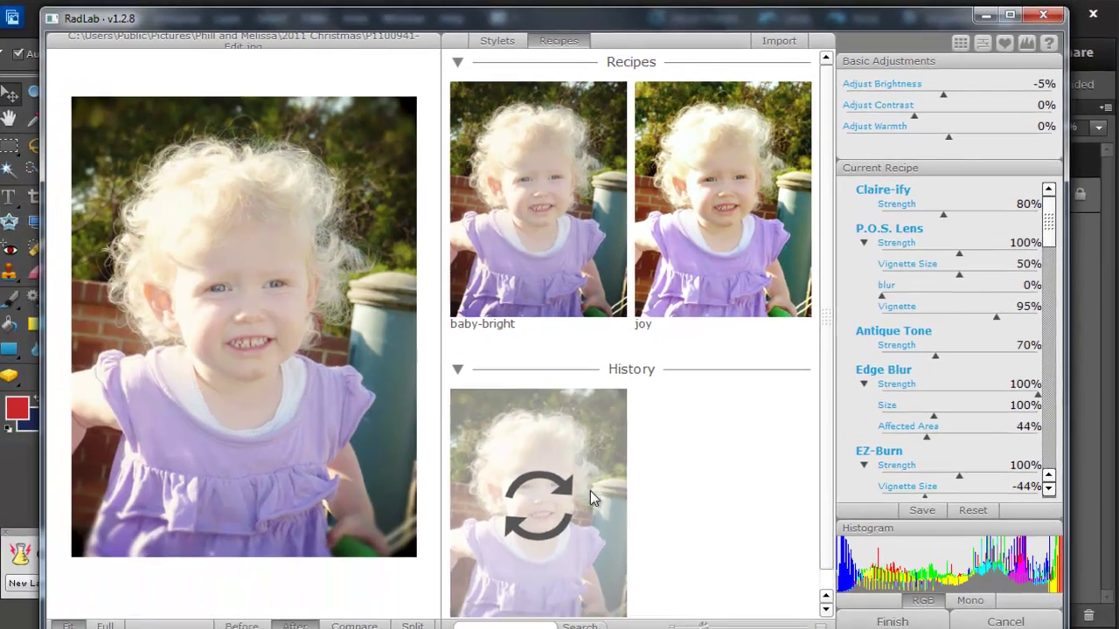
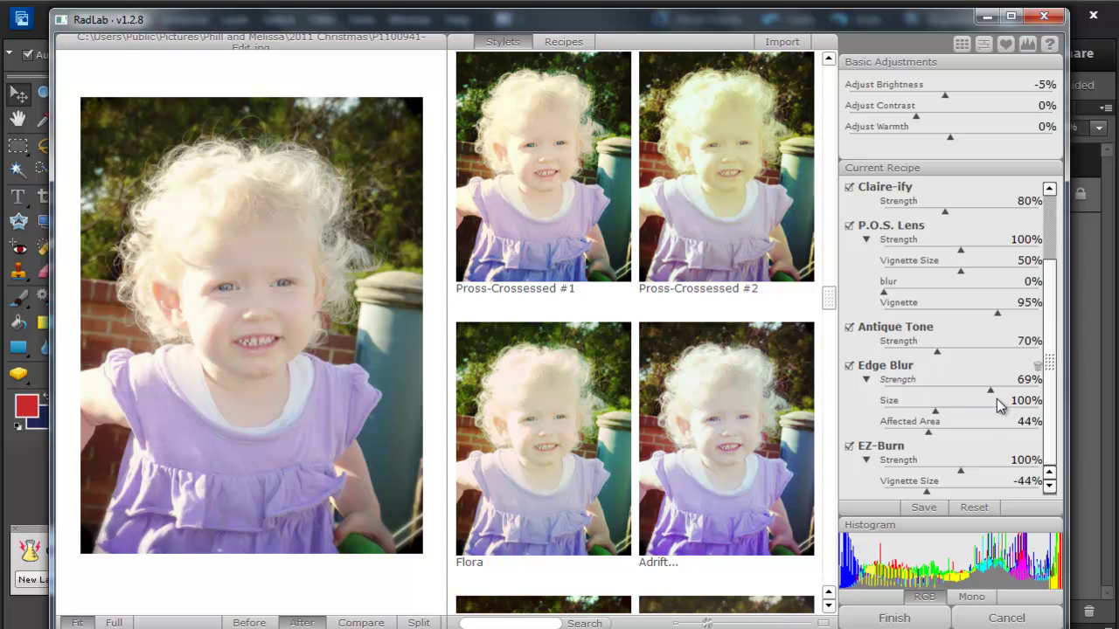
- Cycle through the Before, After and Compare previews, ending on the Split before-and-after view
left_click(249, 623)
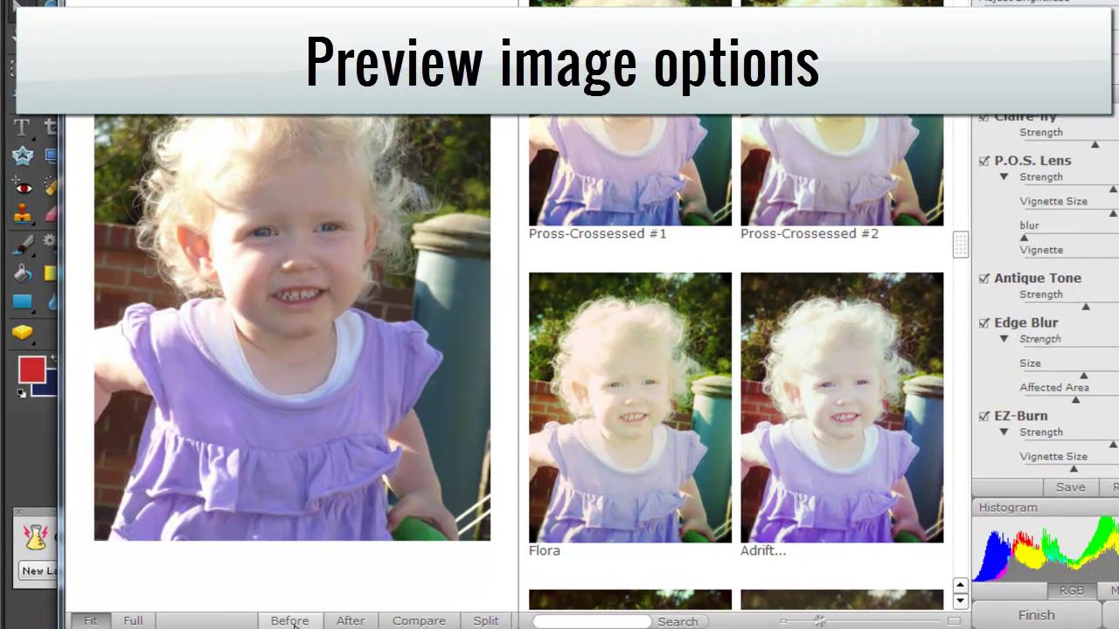
left_click(295, 621)
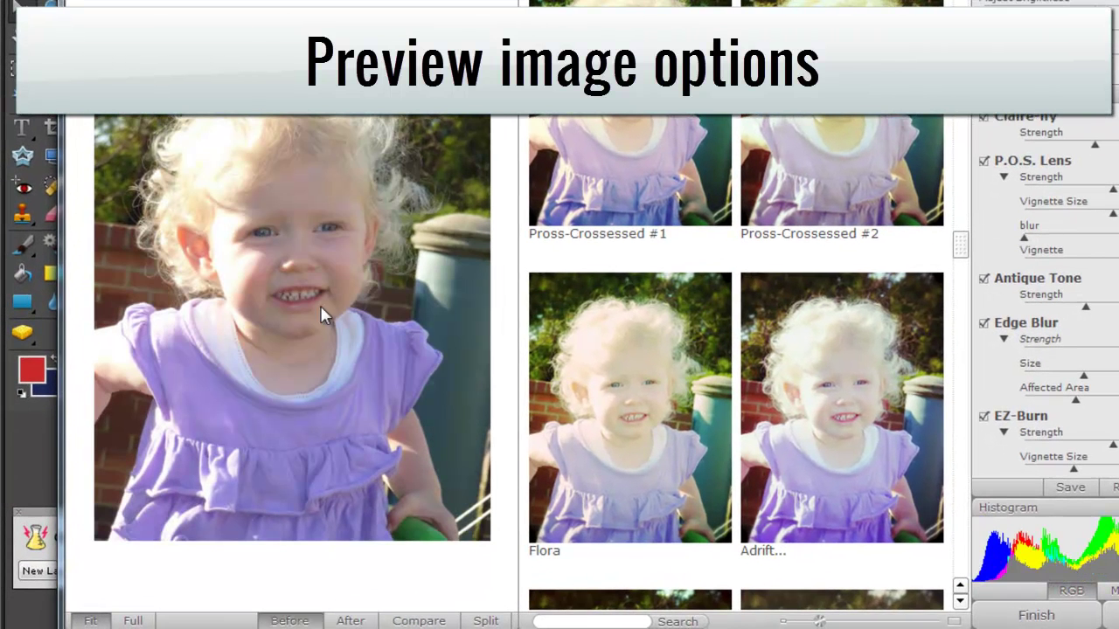
left_click(349, 621)
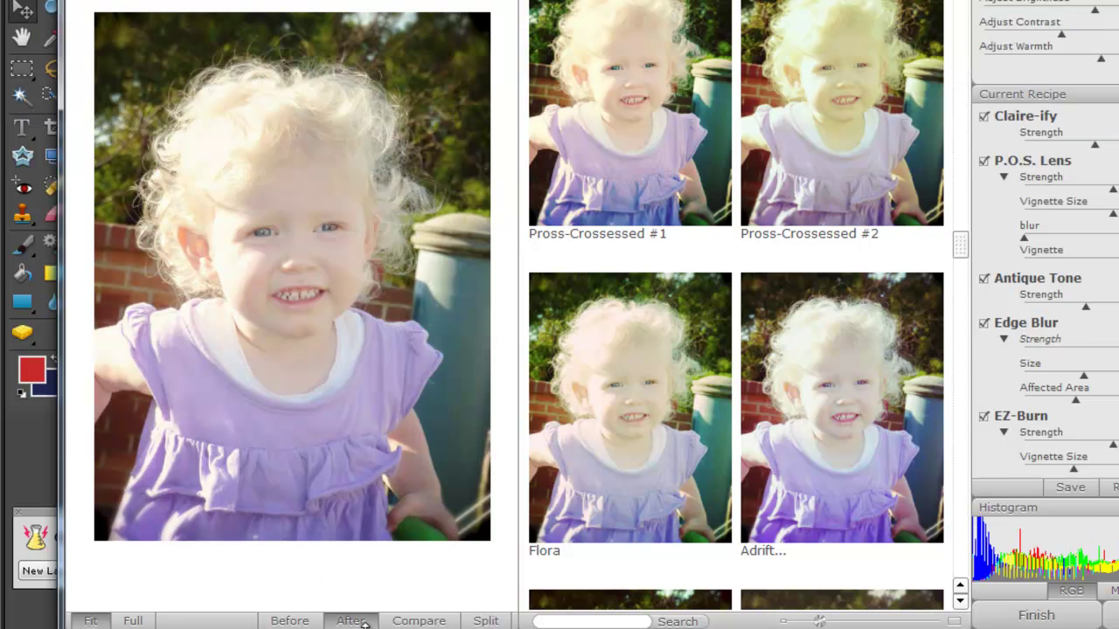
left_click(419, 621)
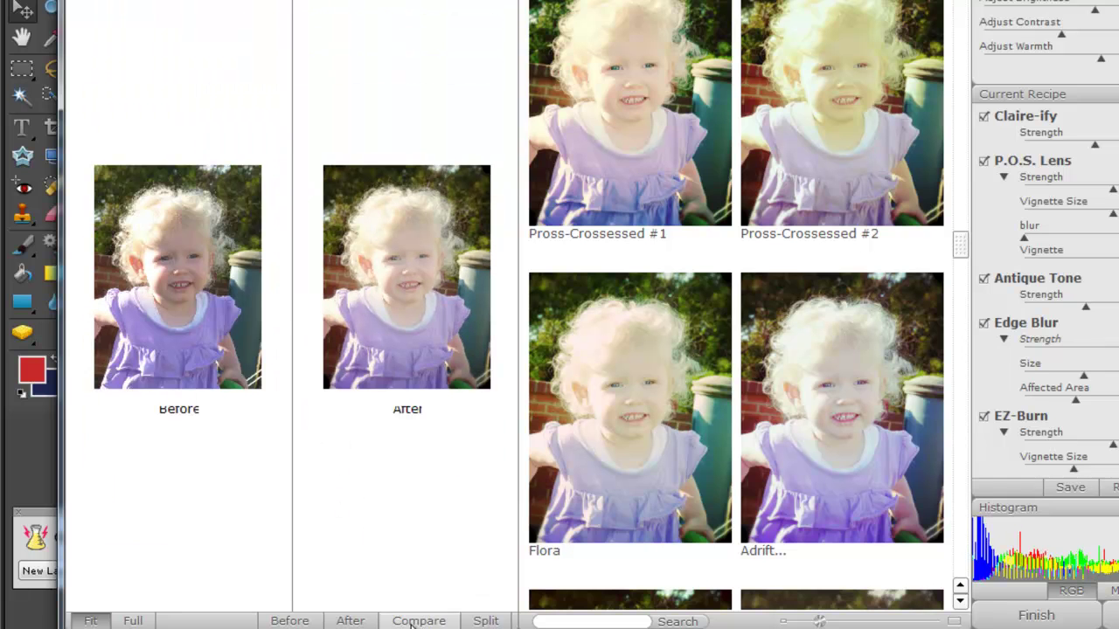
left_click(486, 621)
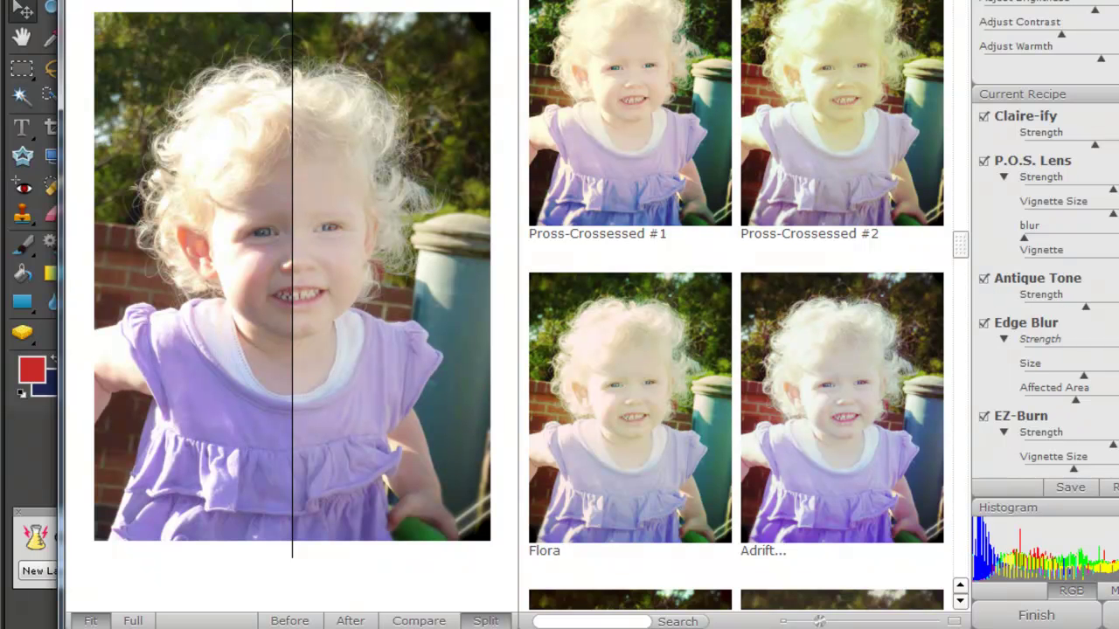
- Toggle Claire-ify, P.O.S. Lens, Antique Tone and Edge Blur off and back on to judge each effect
left_click(984, 117)
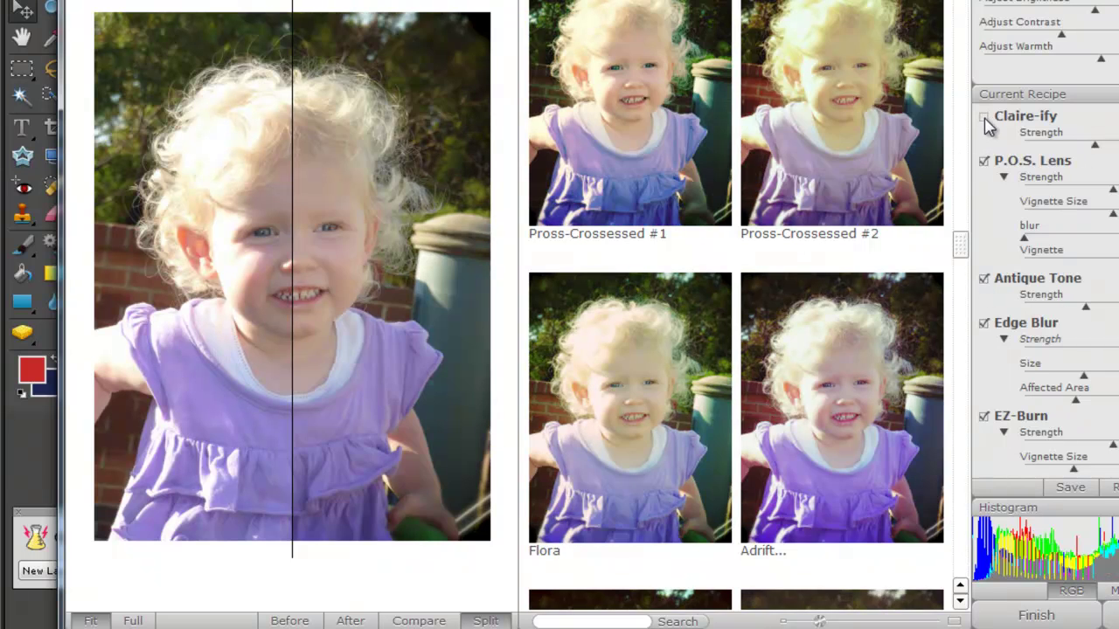
left_click(985, 119)
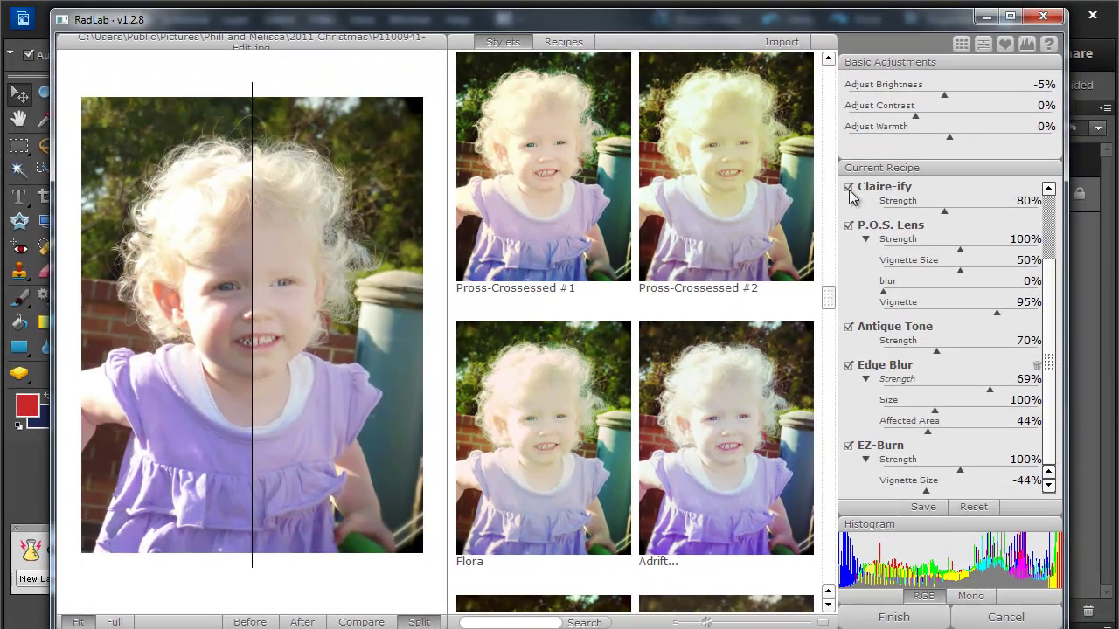
left_click(849, 226)
left_click(849, 226)
left_click(849, 329)
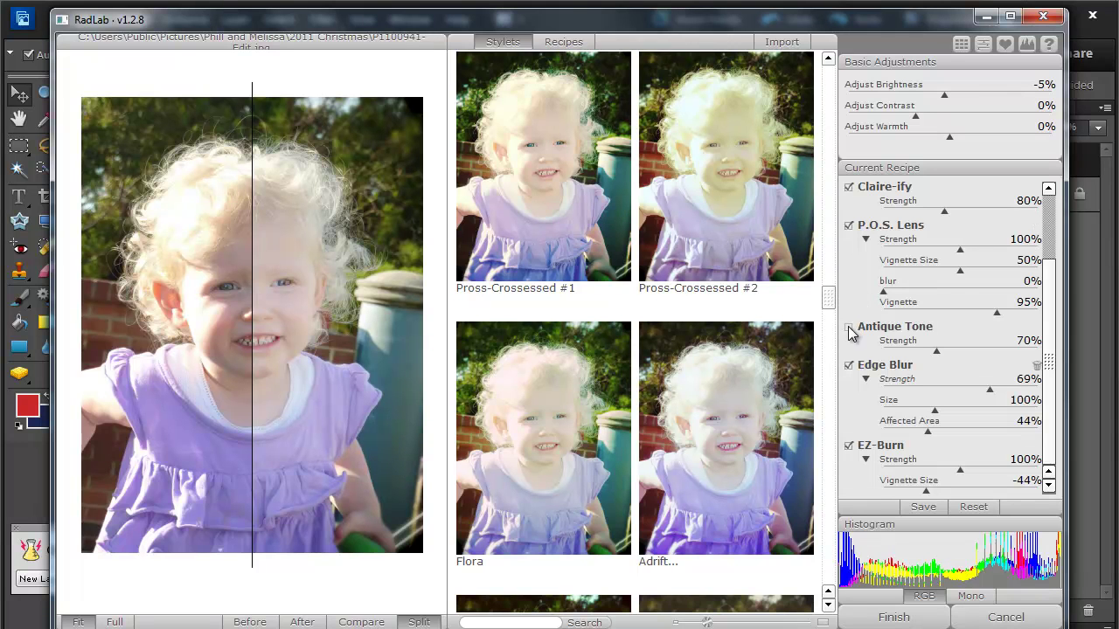
left_click(848, 330)
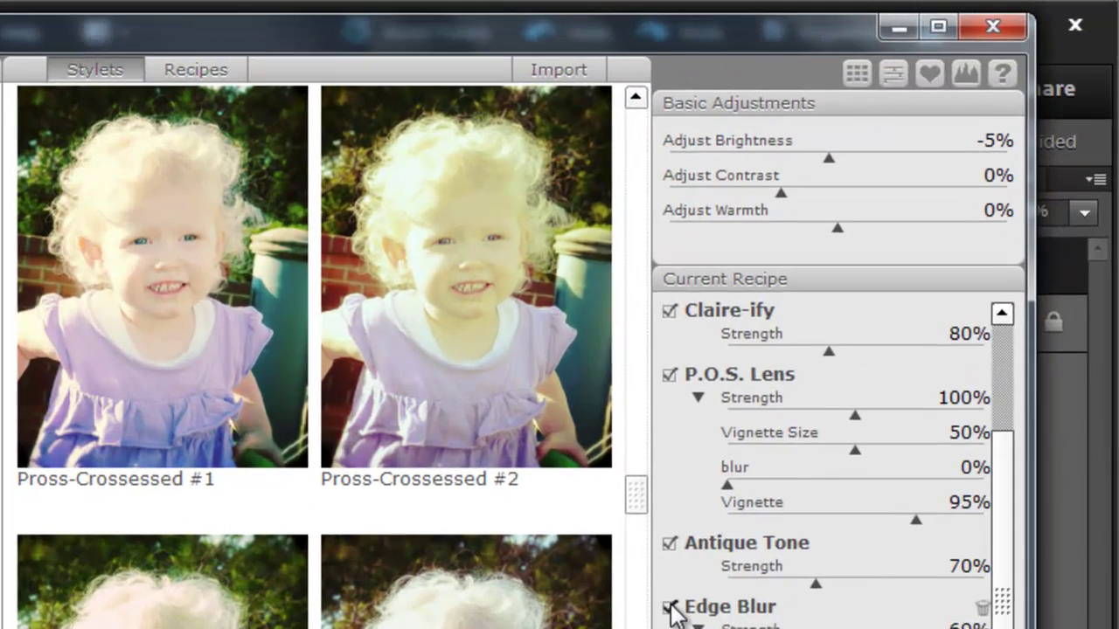
left_click(671, 609)
left_click(671, 608)
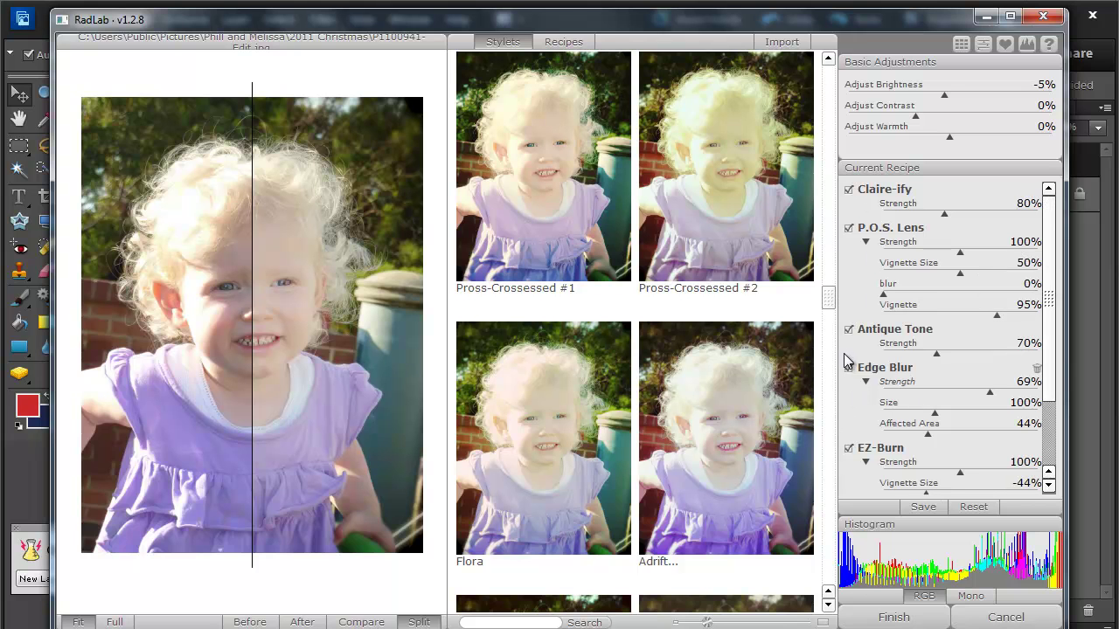
left_click(849, 191)
left_click(849, 191)
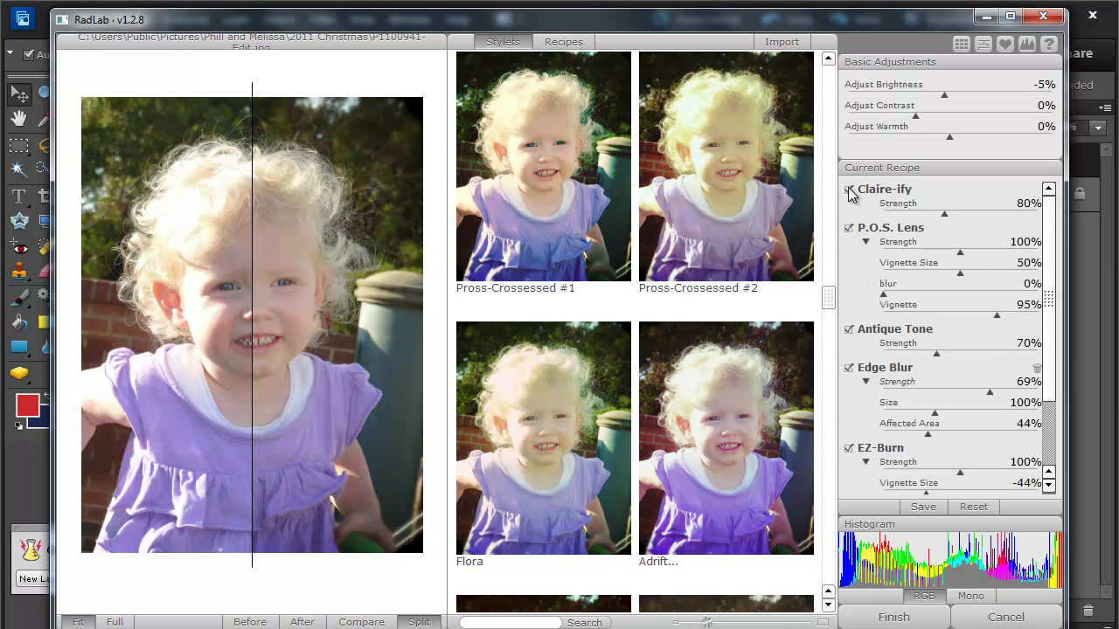
- Lower Claire-ify strength from 80% to 62% and compare the original and edited photo
left_click_drag(944, 214, 931, 215)
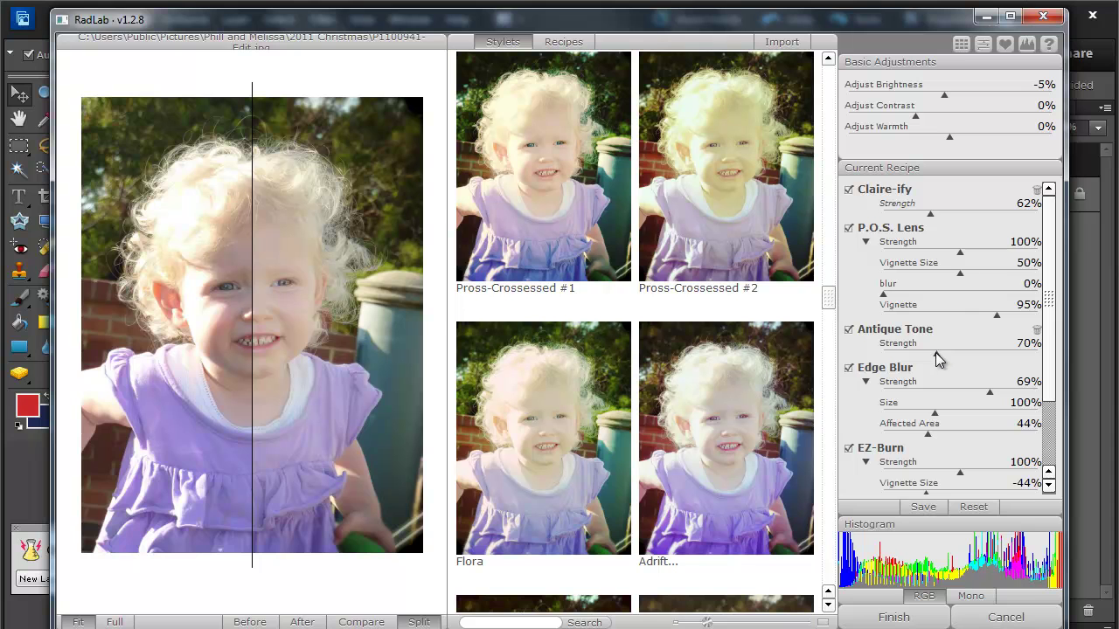
left_click(252, 621)
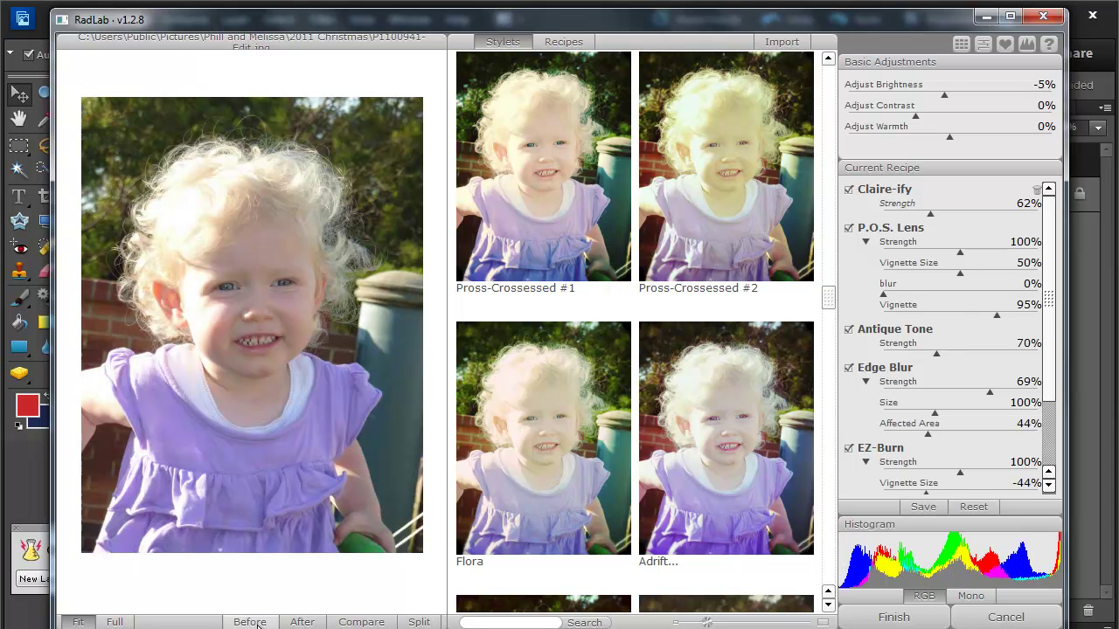
left_click(301, 622)
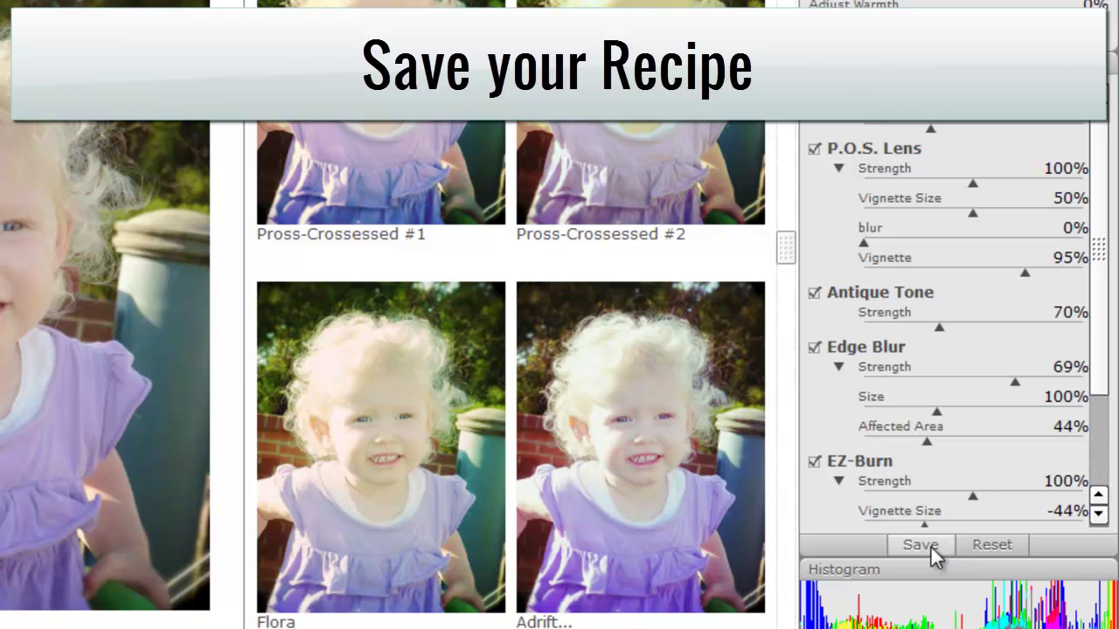
- Save the recipe as 'Sunlit Girl', check it in the Recipes list, and apply it in Elements
left_click(930, 545)
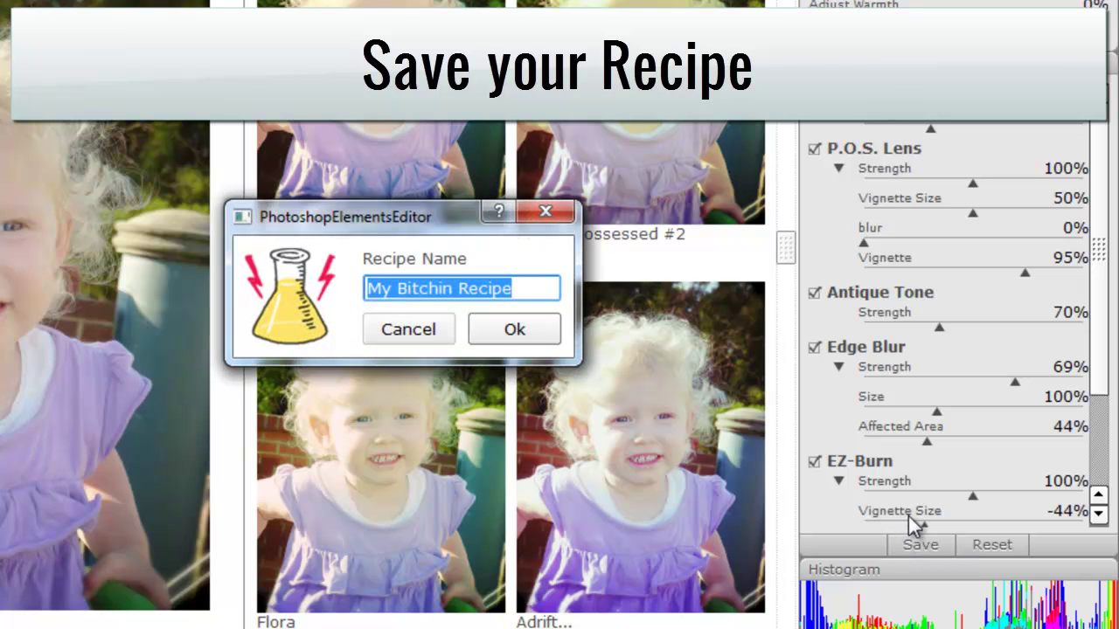
type("Sunlit Girl")
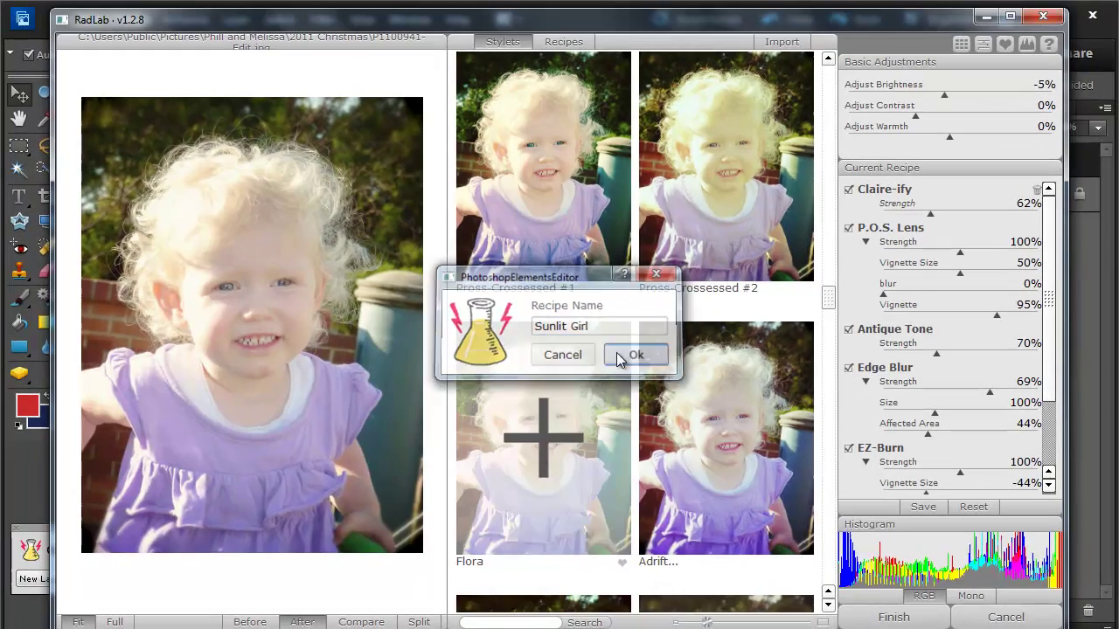
left_click(515, 329)
left_click(564, 41)
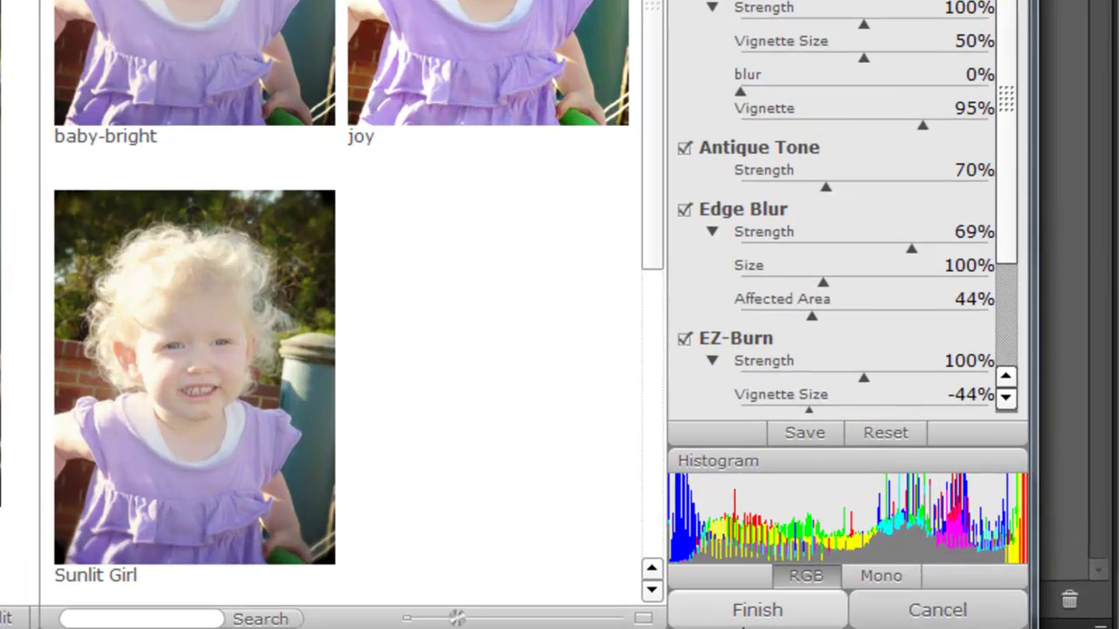
left_click(747, 612)
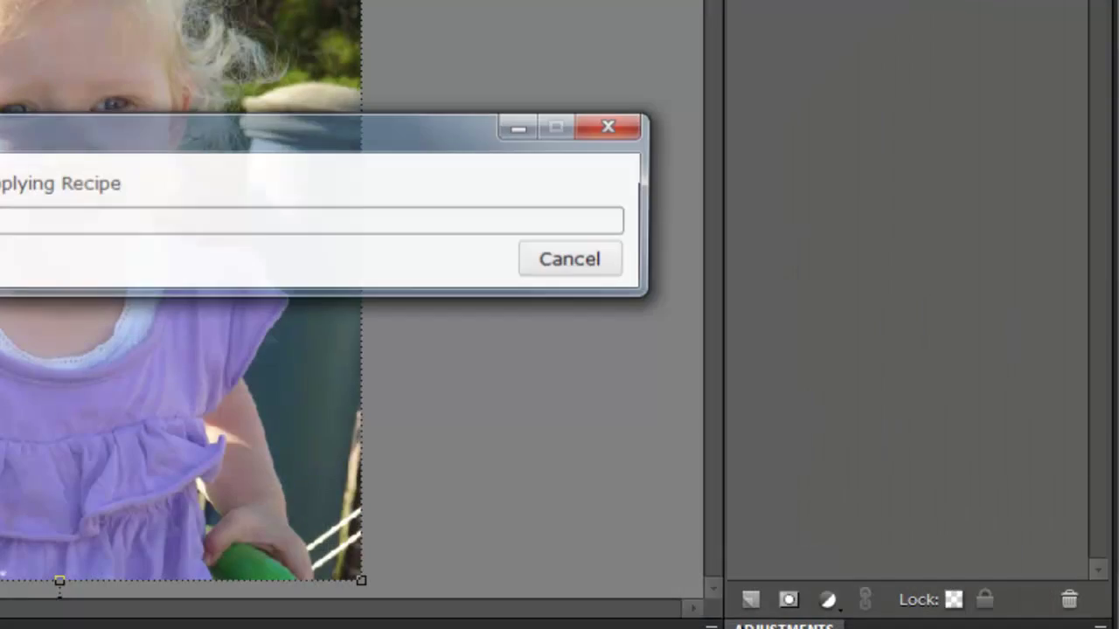